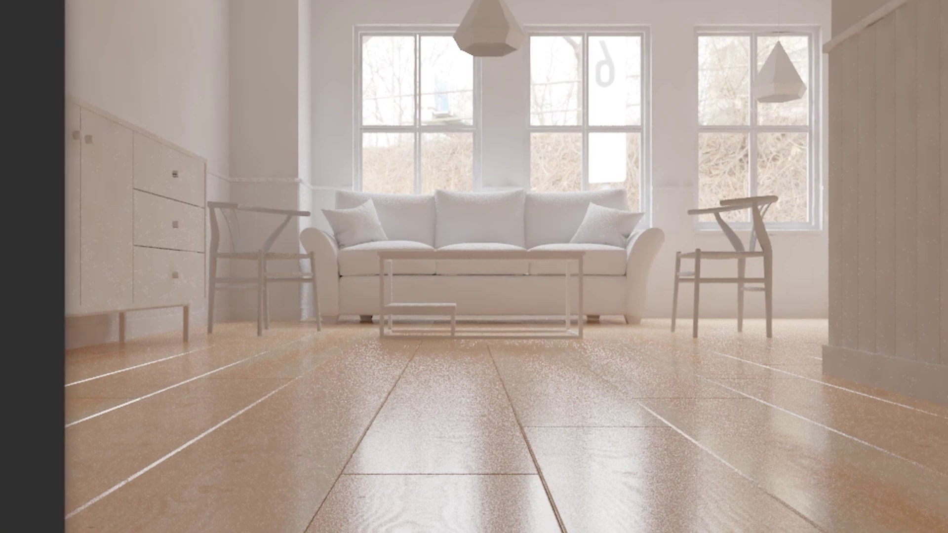
Switch to Chrome and go to the cg-source.com home page to find FloorGenerator.
click(148, 46)
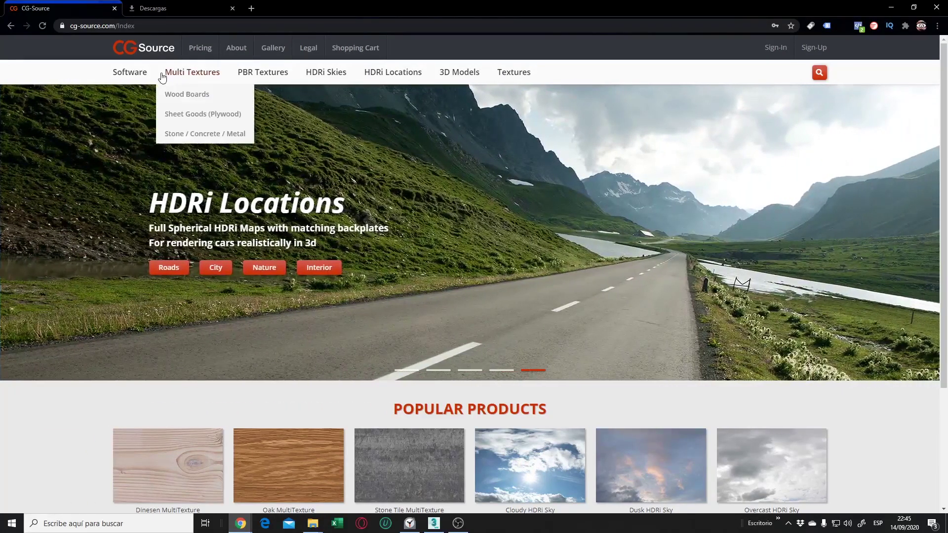
mouse_move(129, 72)
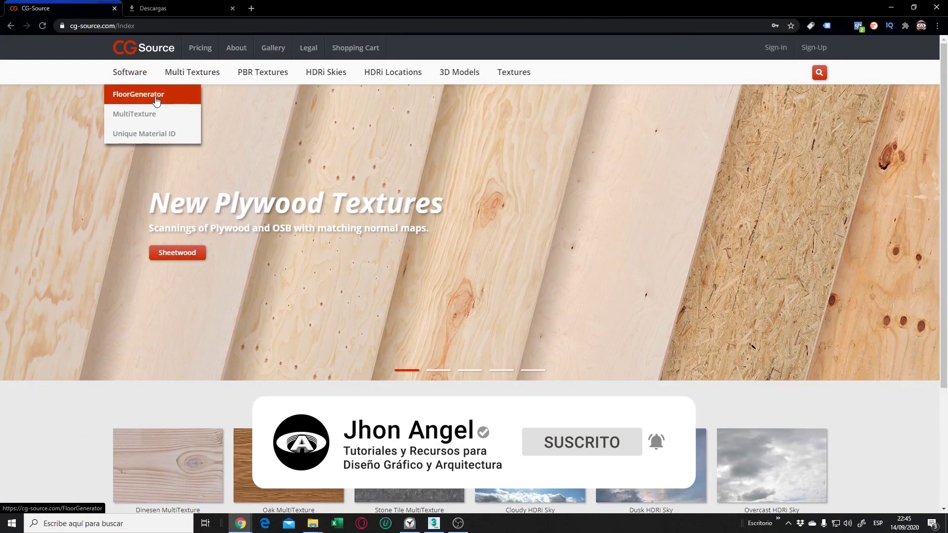
Open the FloorGenerator 2.10 page in its own tab and review the Free and 20€ Full versions.
middle_click(156, 95)
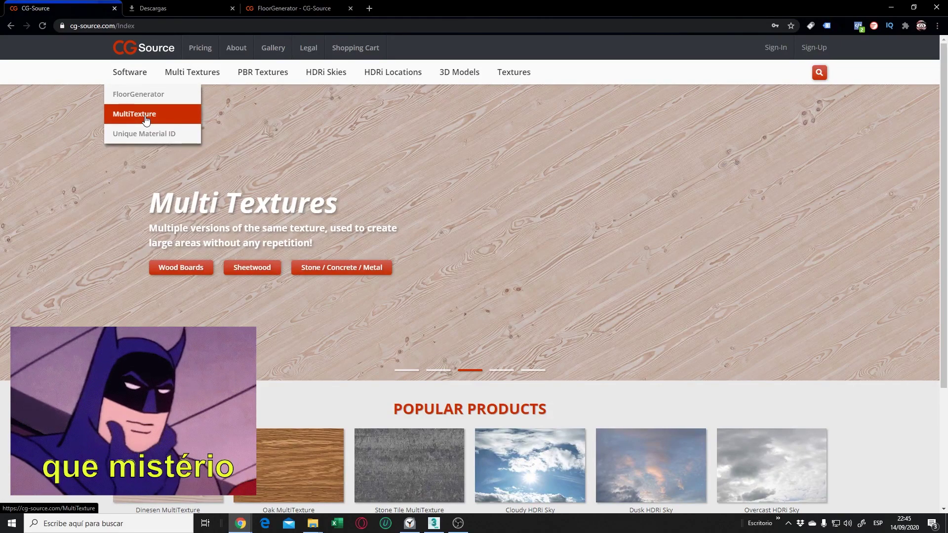
drag(292, 8, 196, 5)
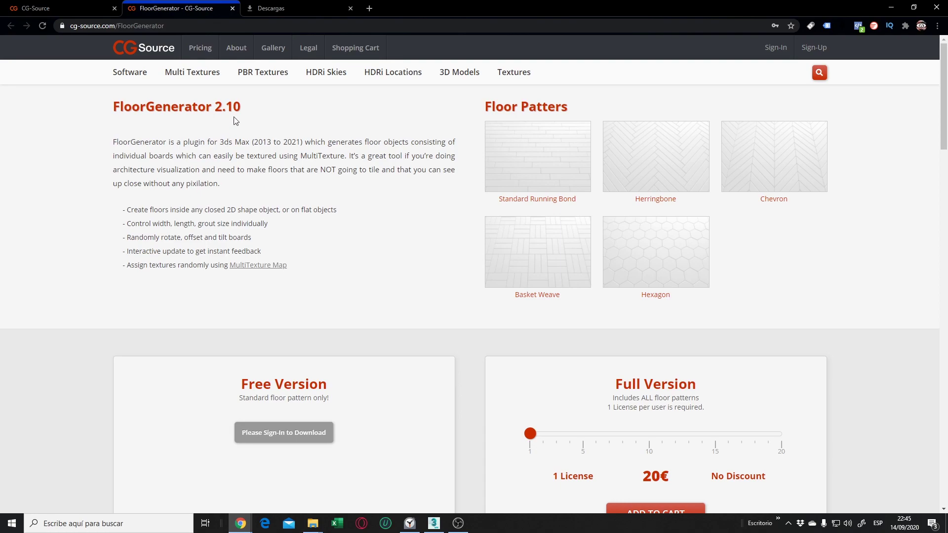
drag(242, 114, 215, 111)
click(218, 111)
scroll(192, 392, down, 1)
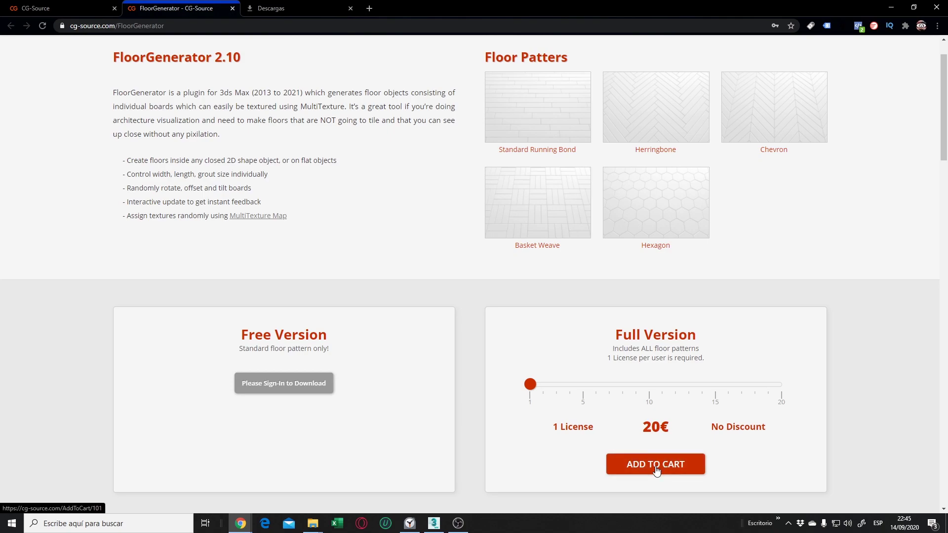
scroll(656, 471, up, 1)
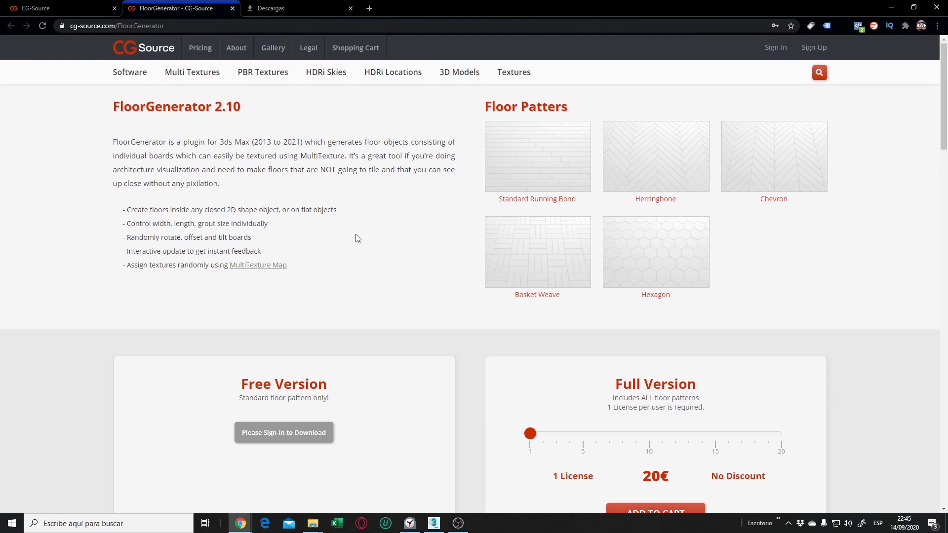
Sign in to CG-Source with the saved account and scroll down to the Download button.
click(768, 49)
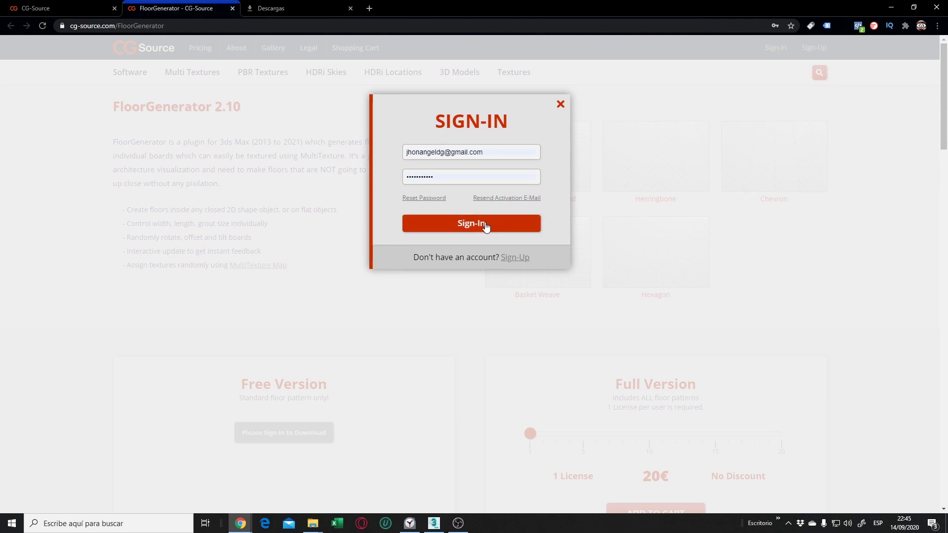
click(486, 226)
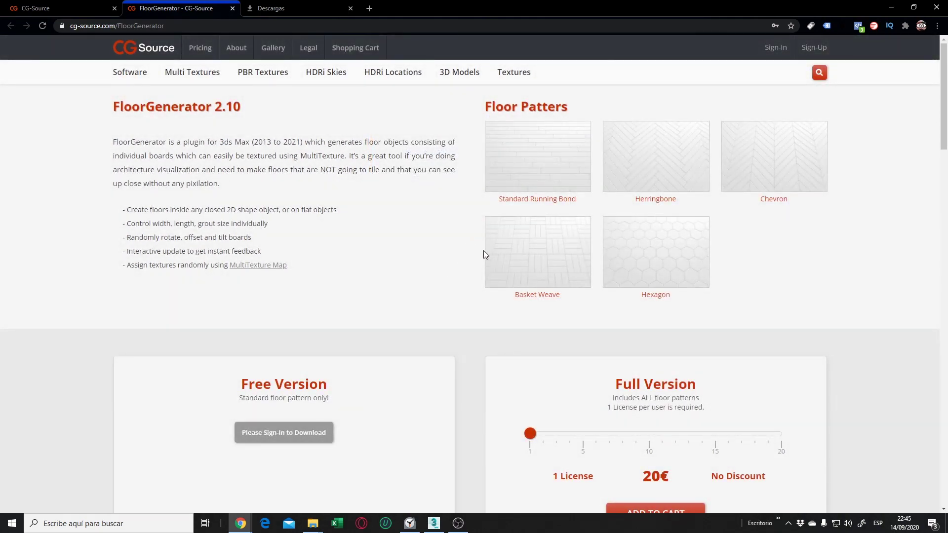
scroll(339, 345, down, 2)
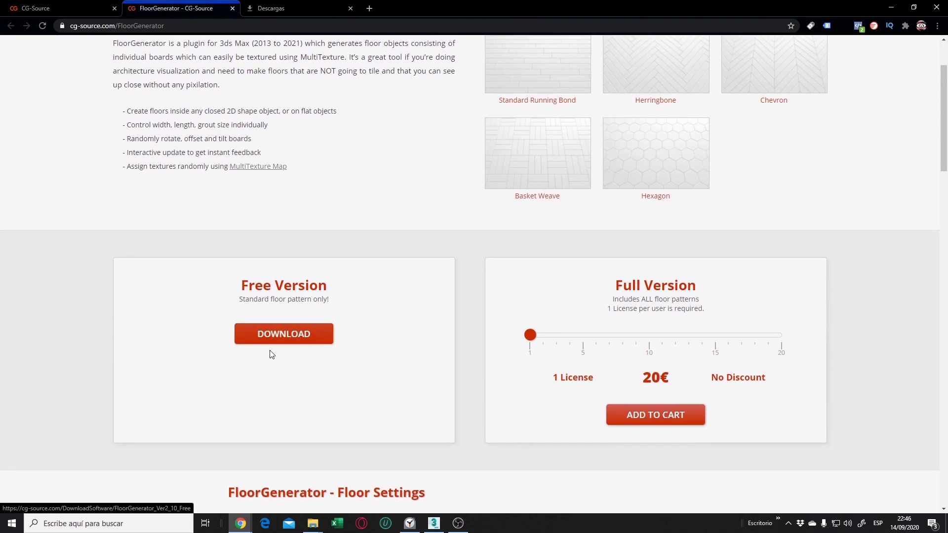
Download FloorGenerator_Ver2_10_Free.zip into the Plugins folder, overwriting the old copy, and view downloads.
click(296, 339)
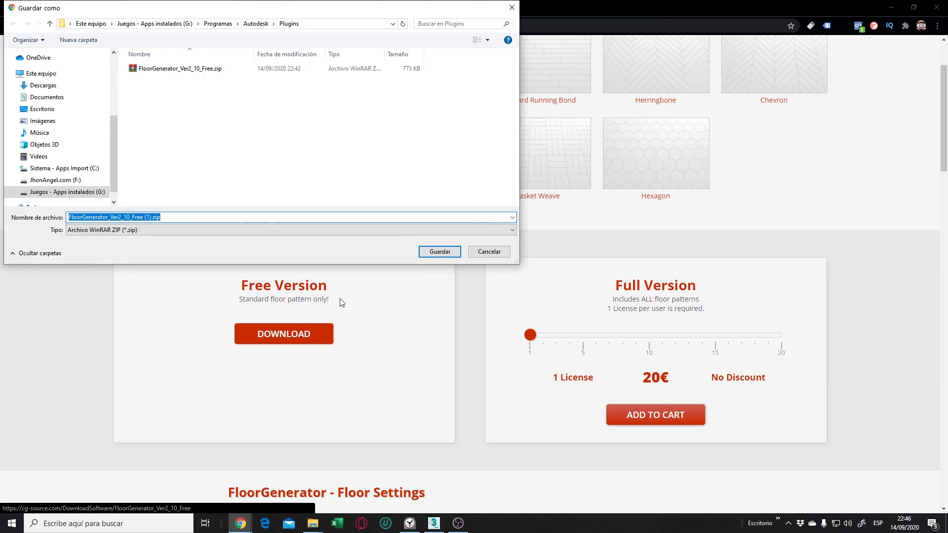
click(218, 70)
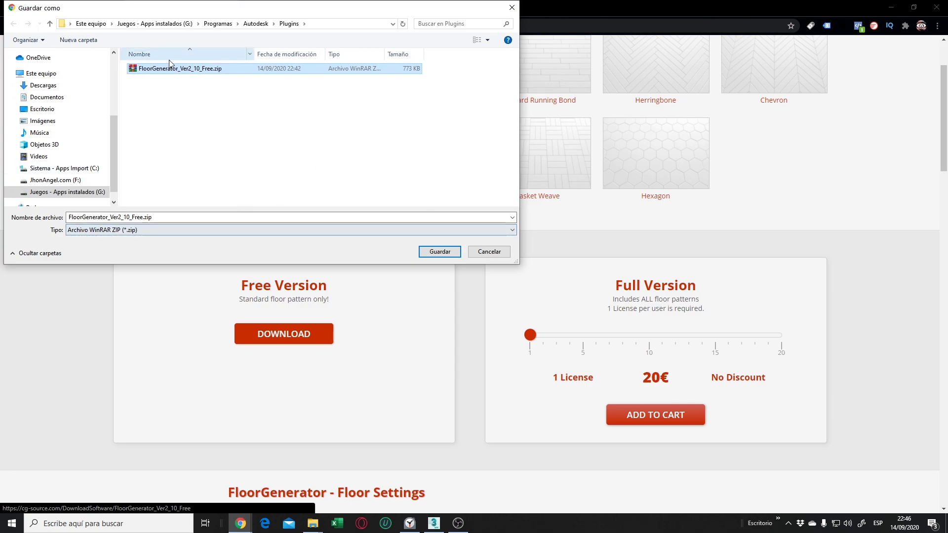
click(437, 252)
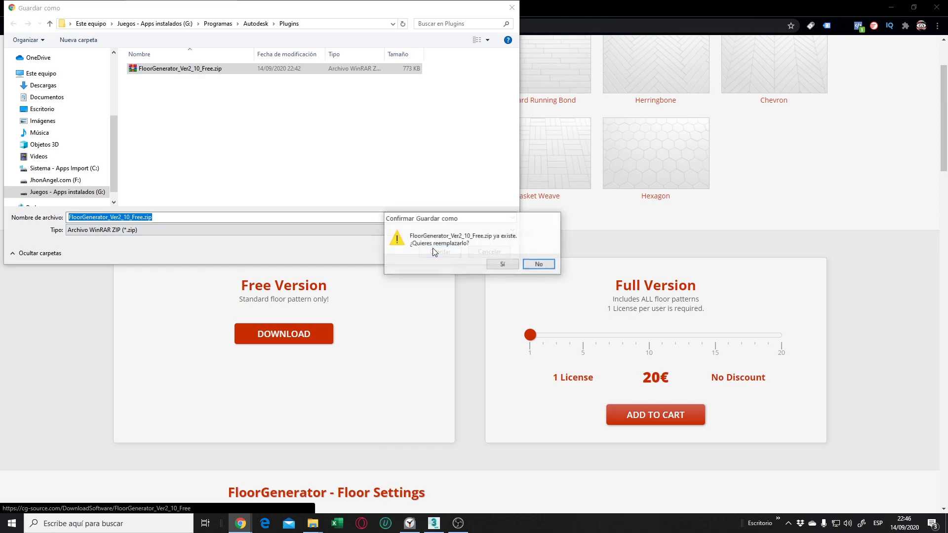
click(499, 265)
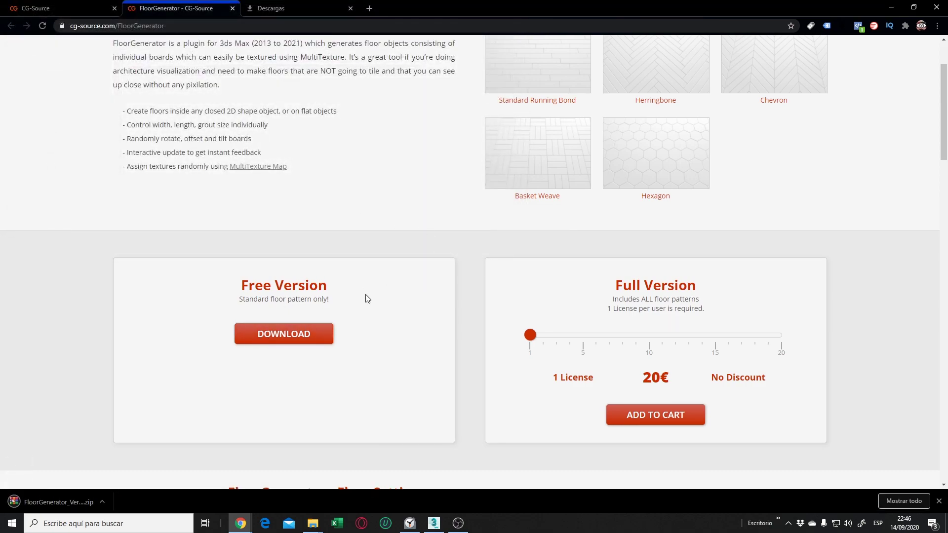
click(288, 7)
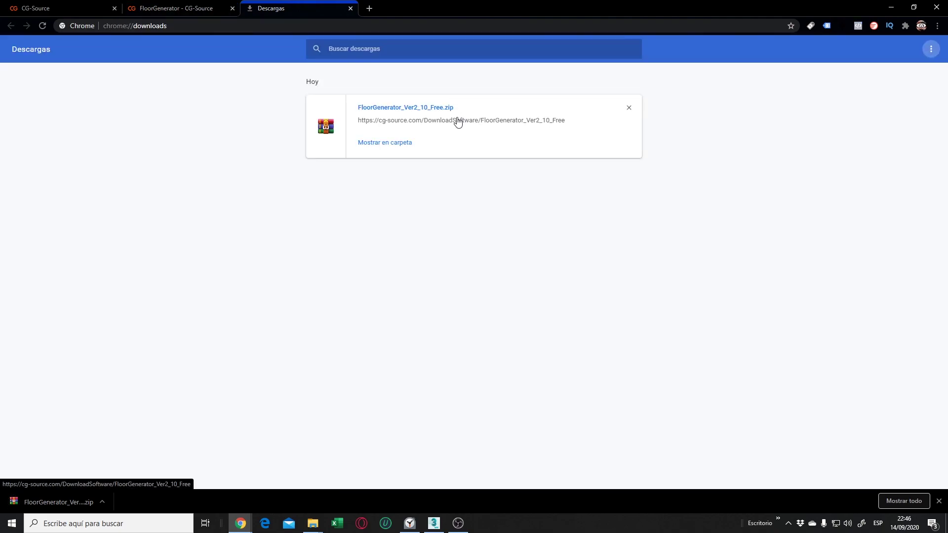
Extract the FloorGenerator zip in the Plugins folder and open the V2.10 Free folder.
click(396, 145)
drag(620, 98, 448, 57)
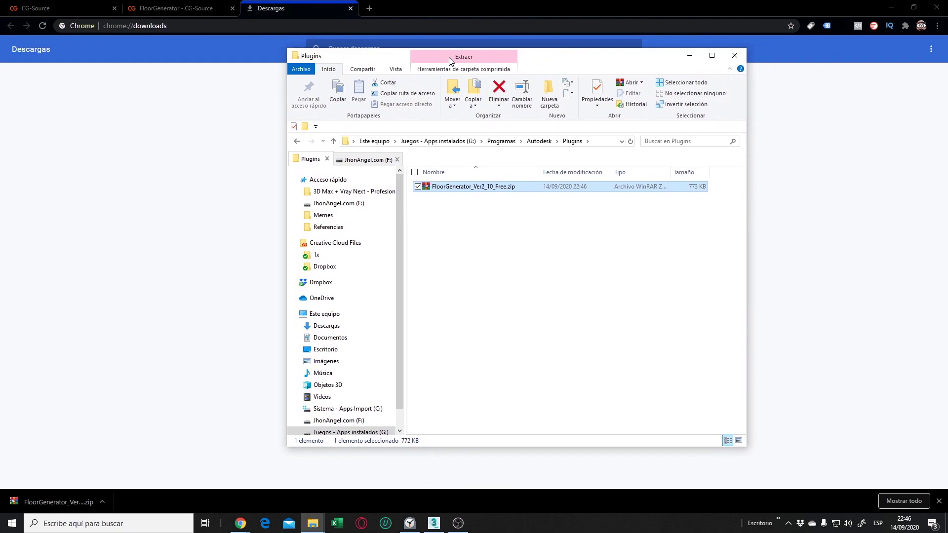
right_click(460, 189)
click(421, 238)
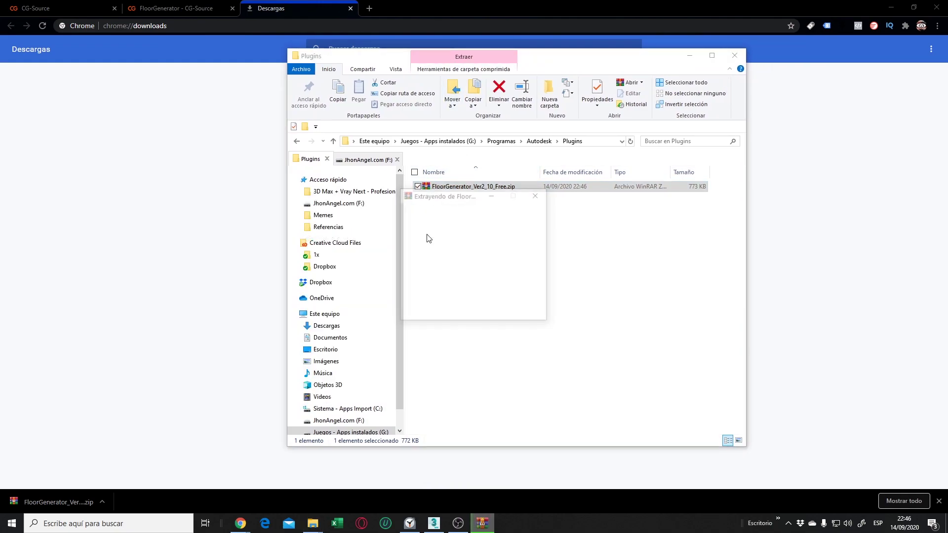
mouse_move(465, 186)
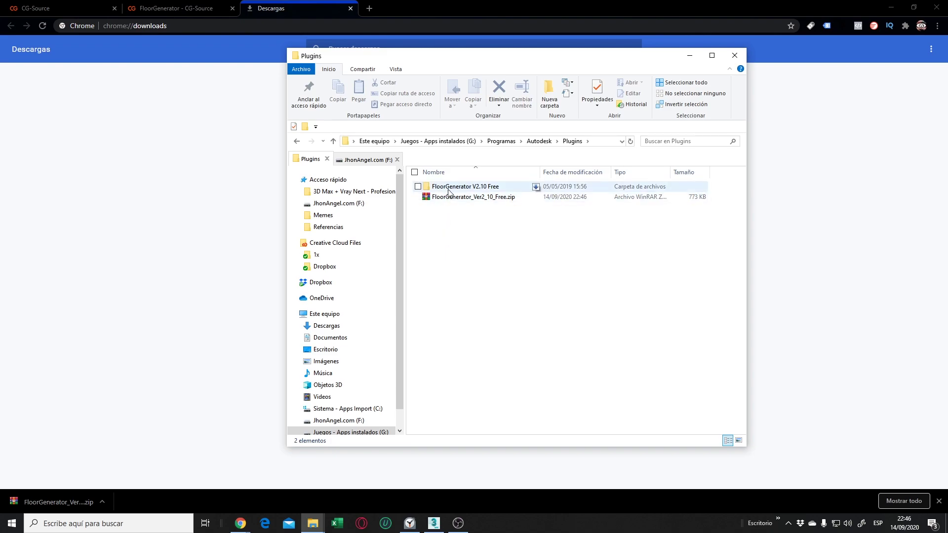
double_click(448, 189)
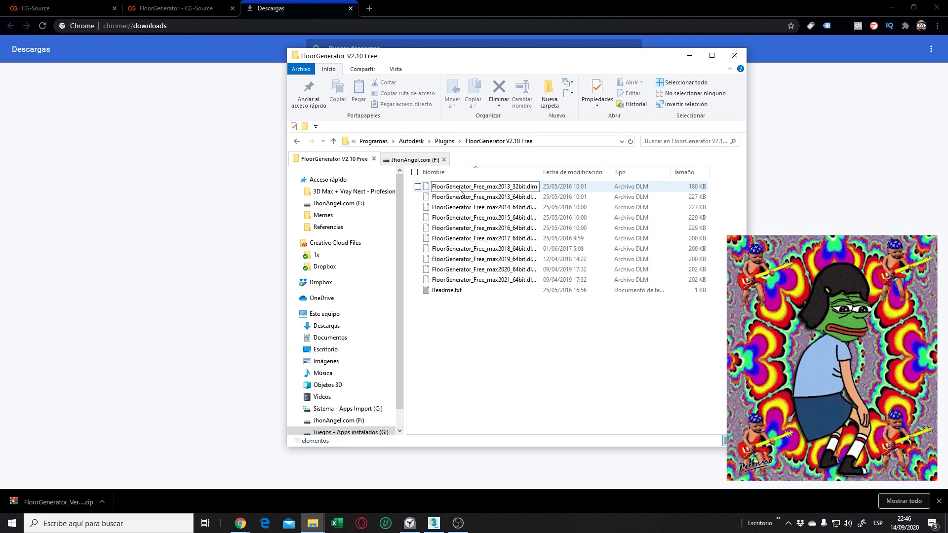
Copy FloorGenerator_Free_max2020_64bit.dlm from the extracted folder.
drag(537, 177, 591, 178)
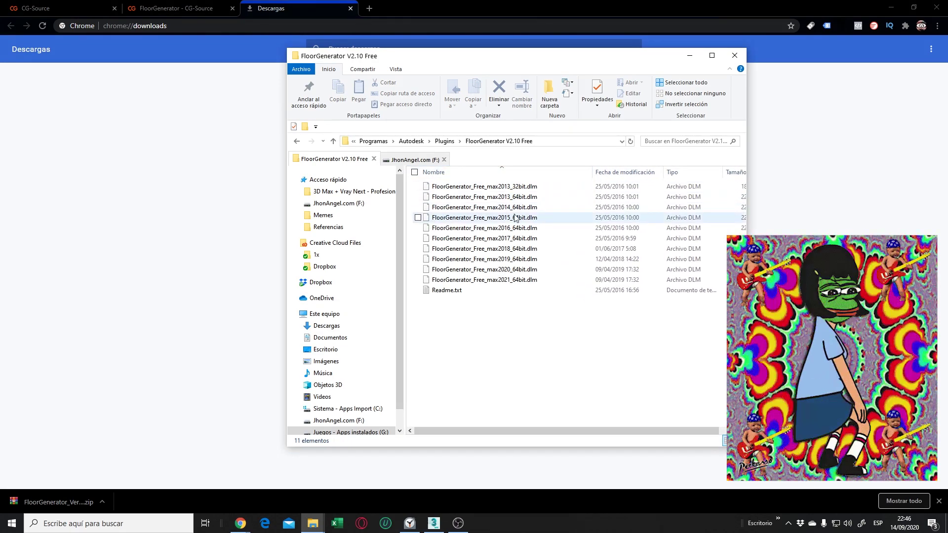
click(496, 190)
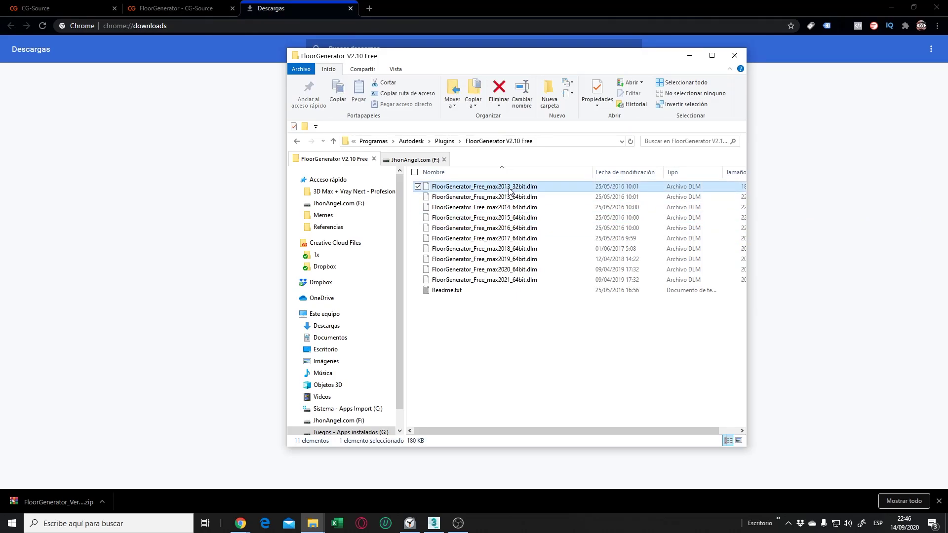
click(513, 280)
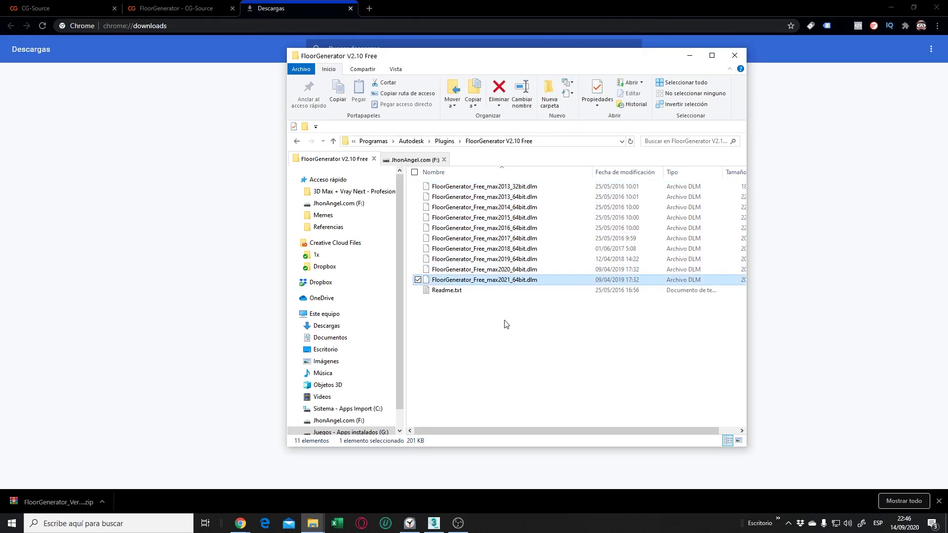
drag(501, 324, 476, 184)
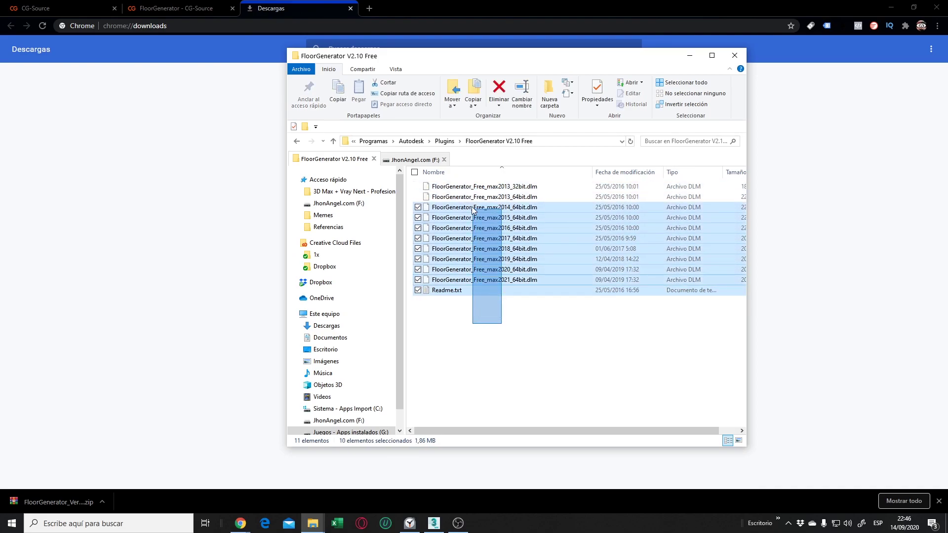
drag(476, 188, 486, 301)
click(485, 270)
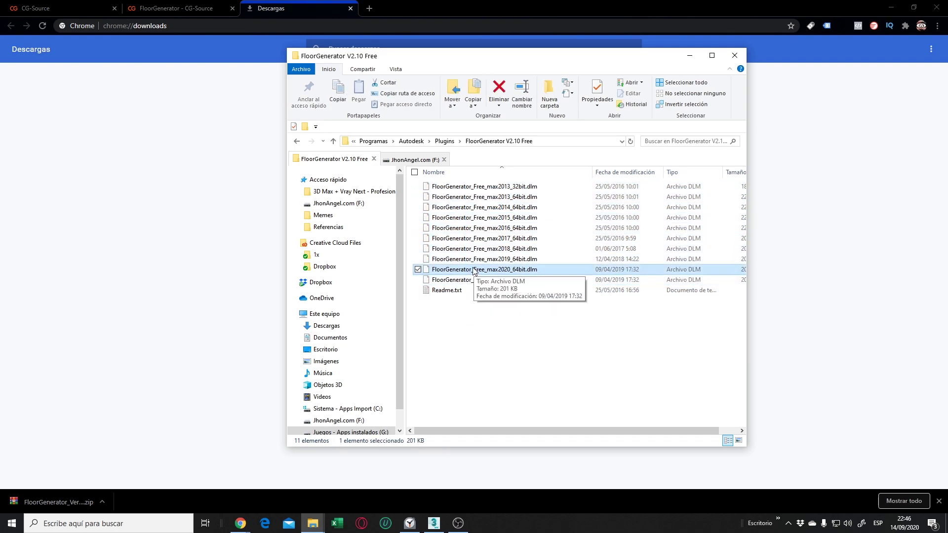
right_click(504, 274)
click(345, 436)
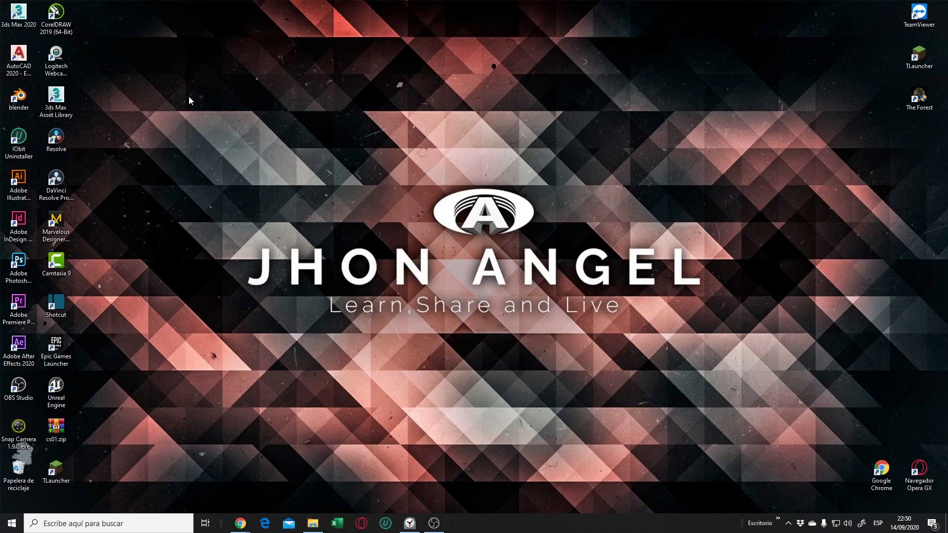
Go to the 3ds Max 2020 installation's Plugins folder via the desktop shortcut's file location.
click(20, 17)
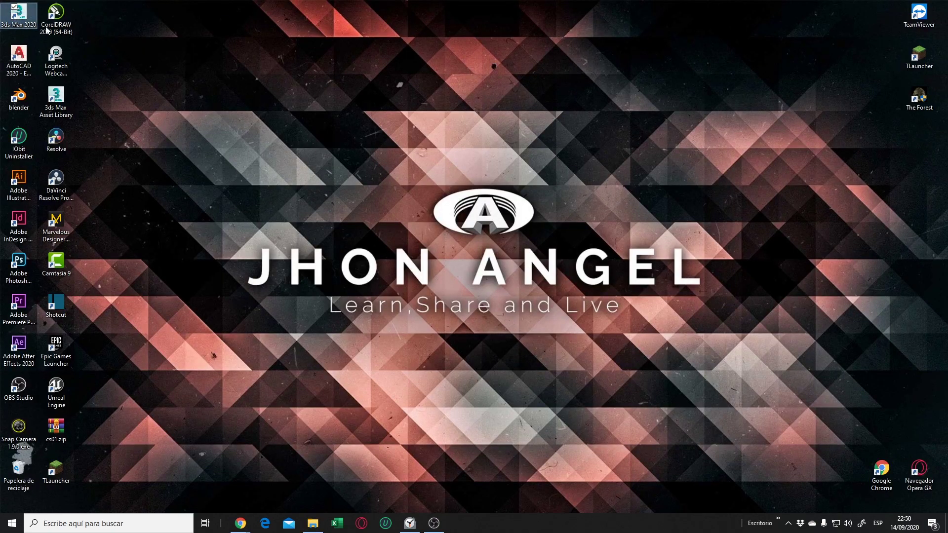
right_click(16, 16)
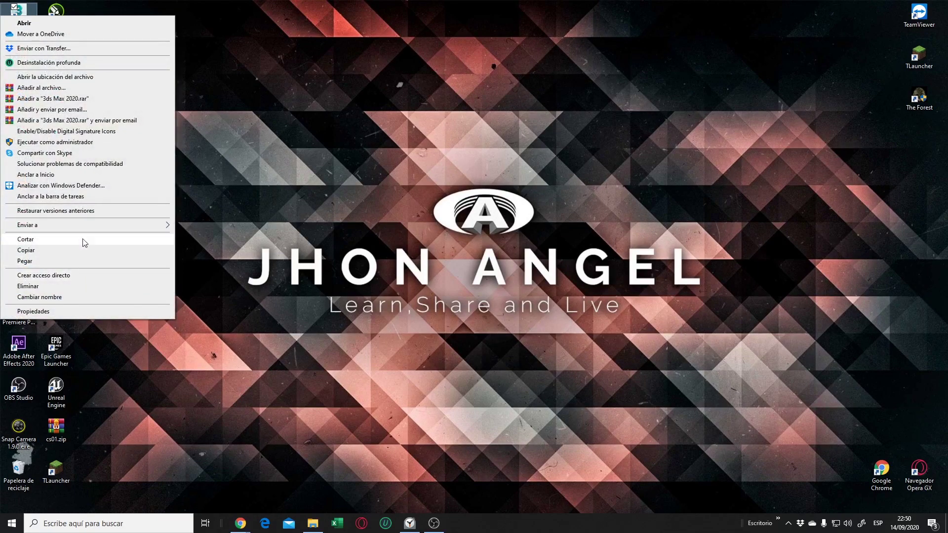
click(81, 78)
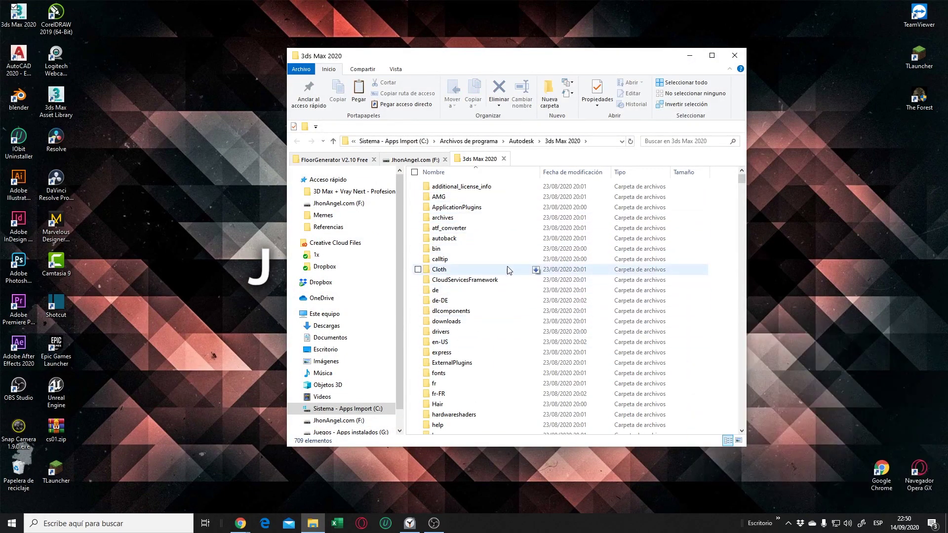
scroll(501, 258, down, 5)
scroll(501, 257, down, 4)
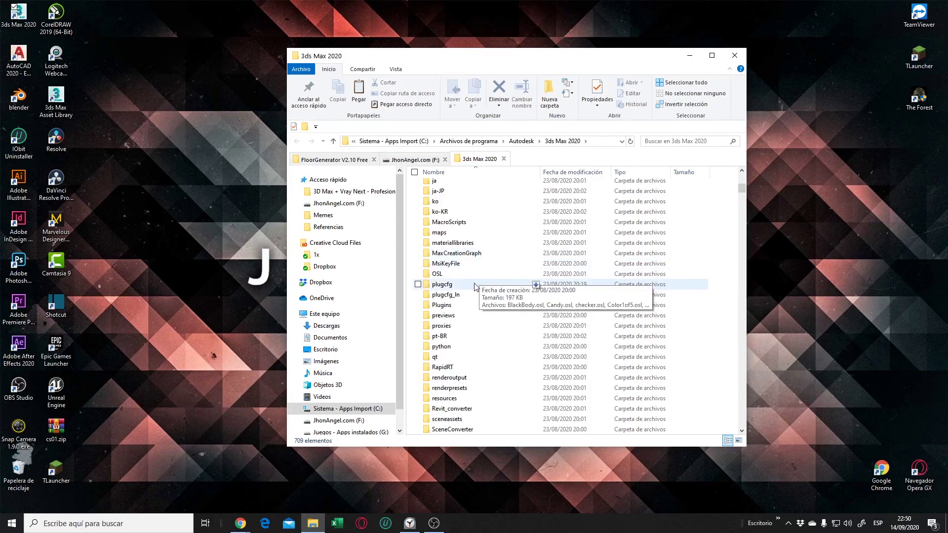
double_click(459, 308)
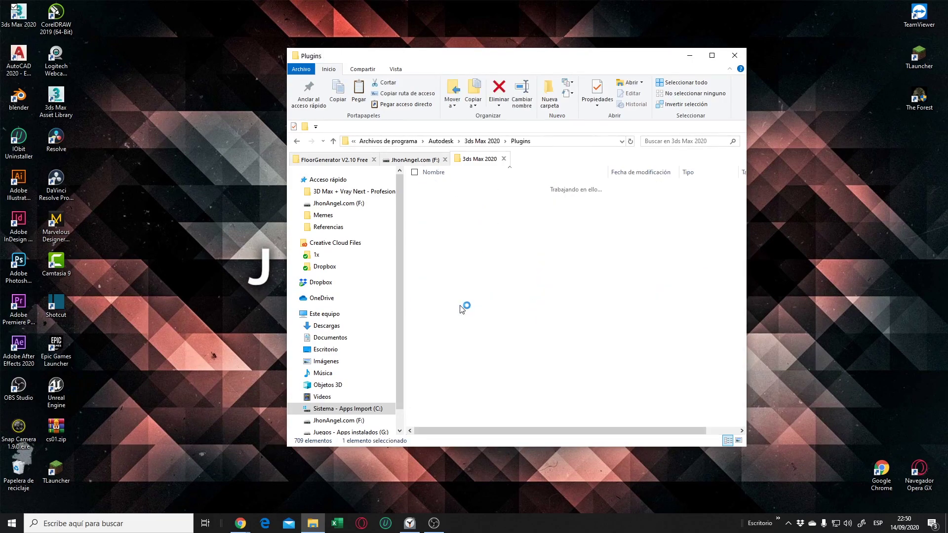
Replace the old FloorGenerator_Free_max2020_64bit.dlm in Plugins with the newly copied one.
click(491, 250)
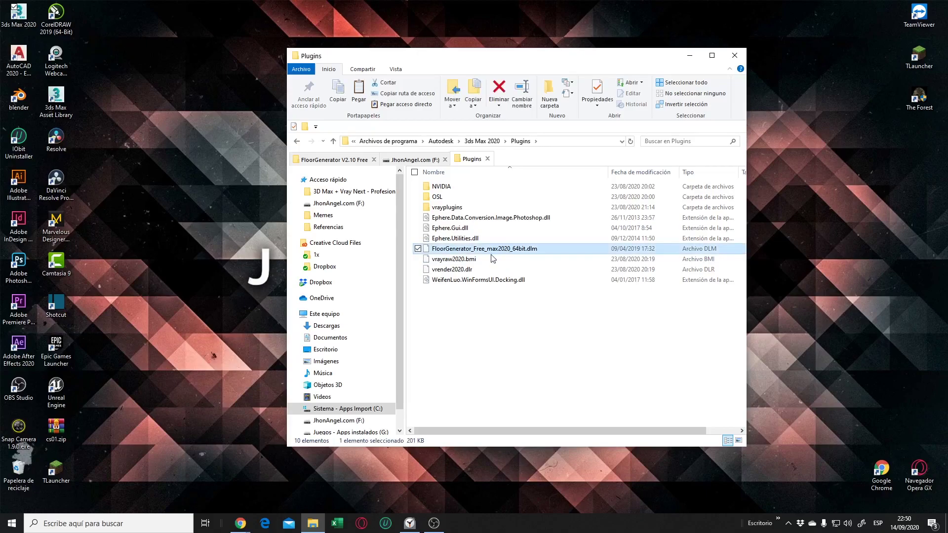
key(Delete)
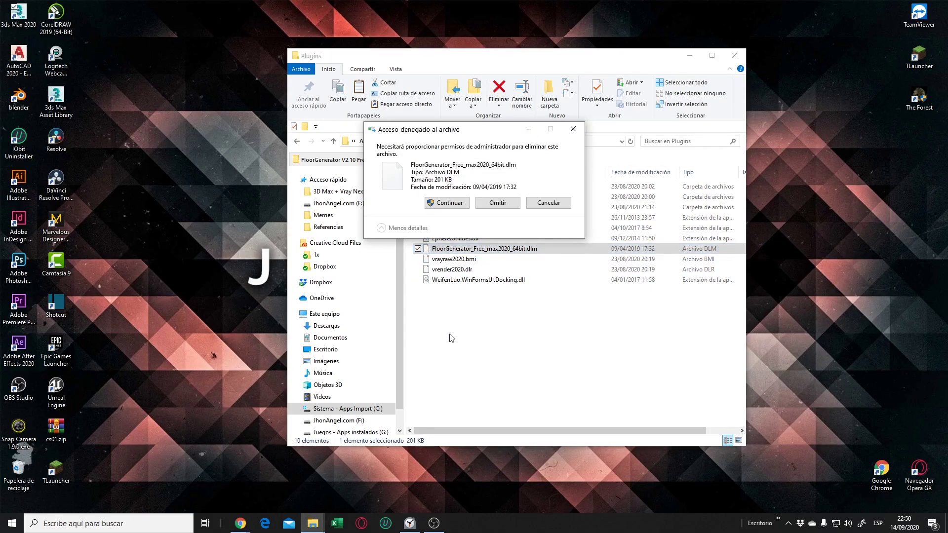
click(438, 202)
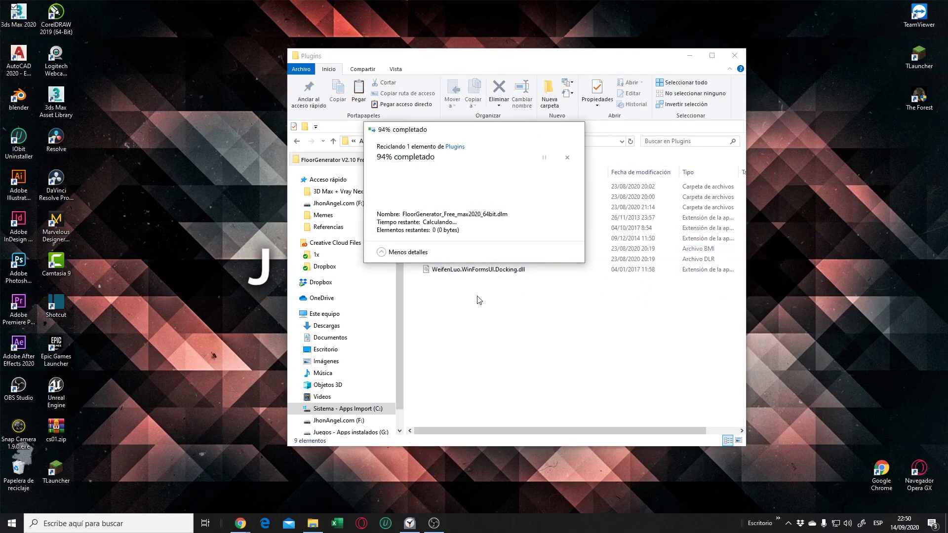
right_click(449, 290)
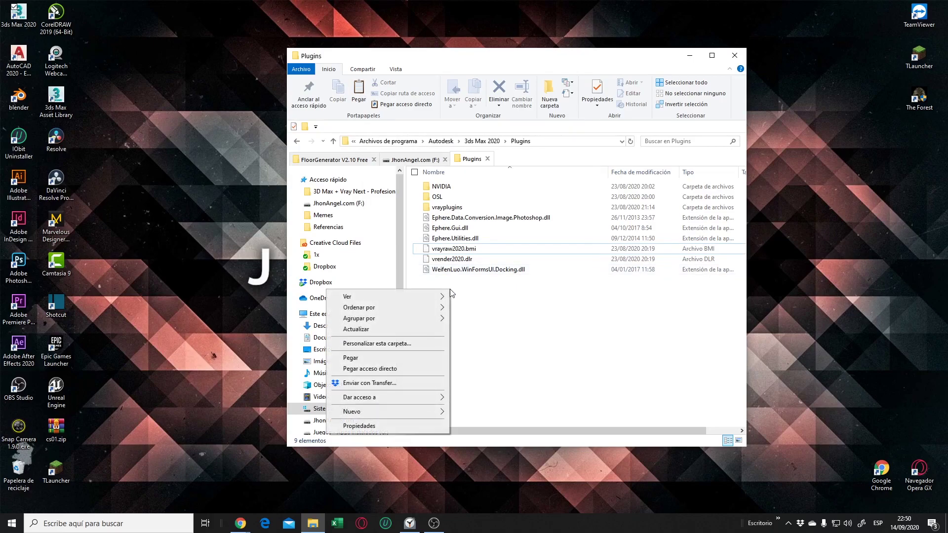
click(394, 357)
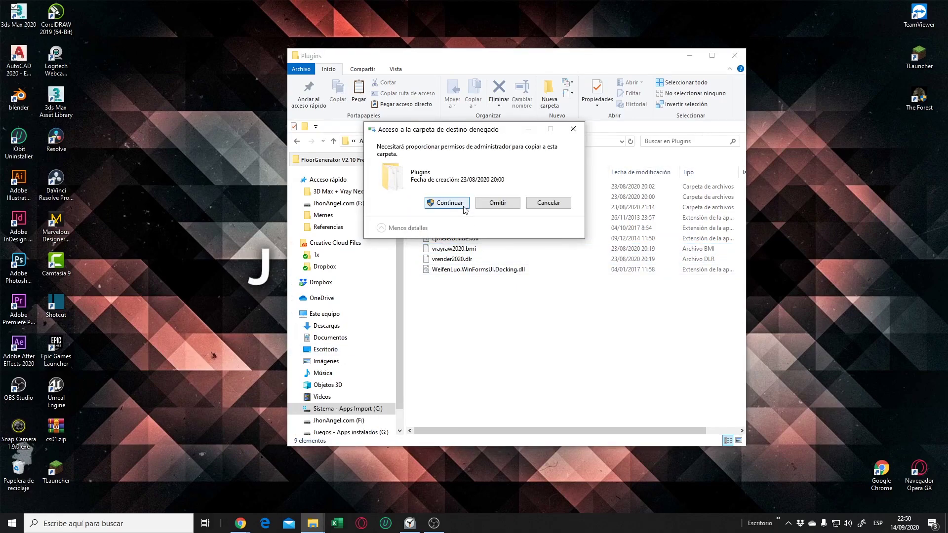
click(464, 206)
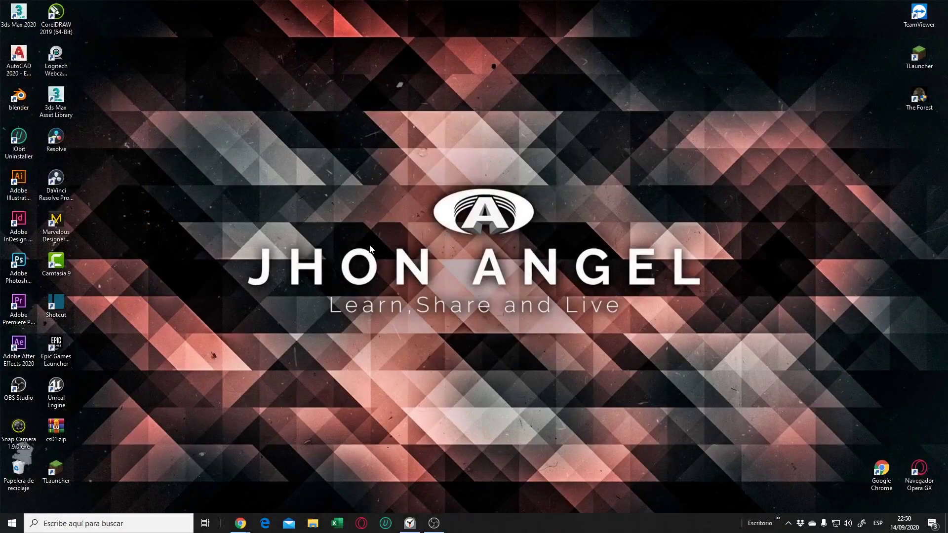
Launch 3ds Max 2020 with the simple room scene and select the floor object Line008.
double_click(19, 16)
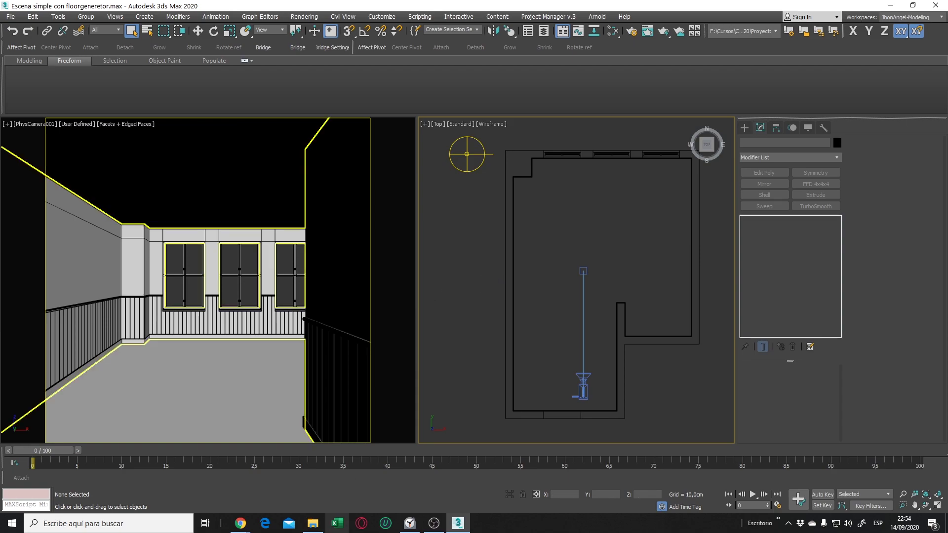
click(316, 525)
click(891, 6)
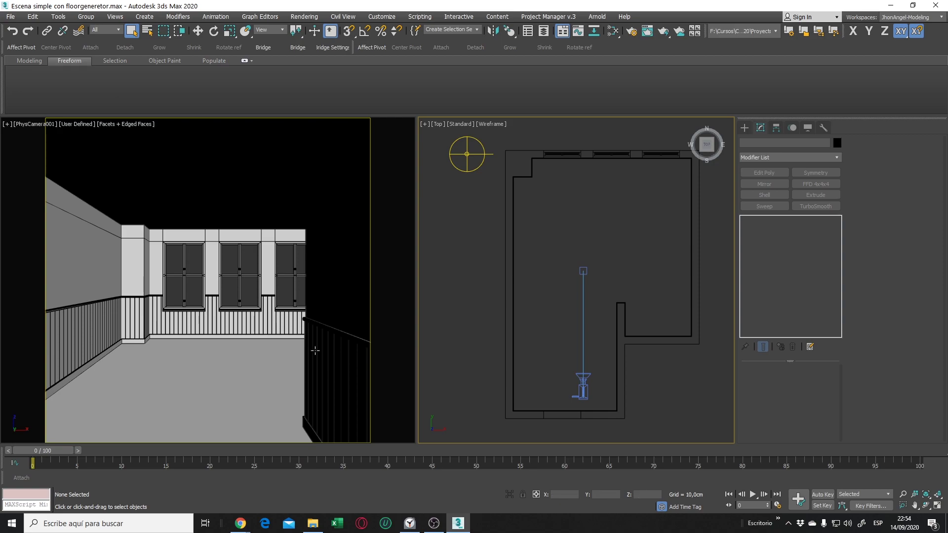
click(183, 383)
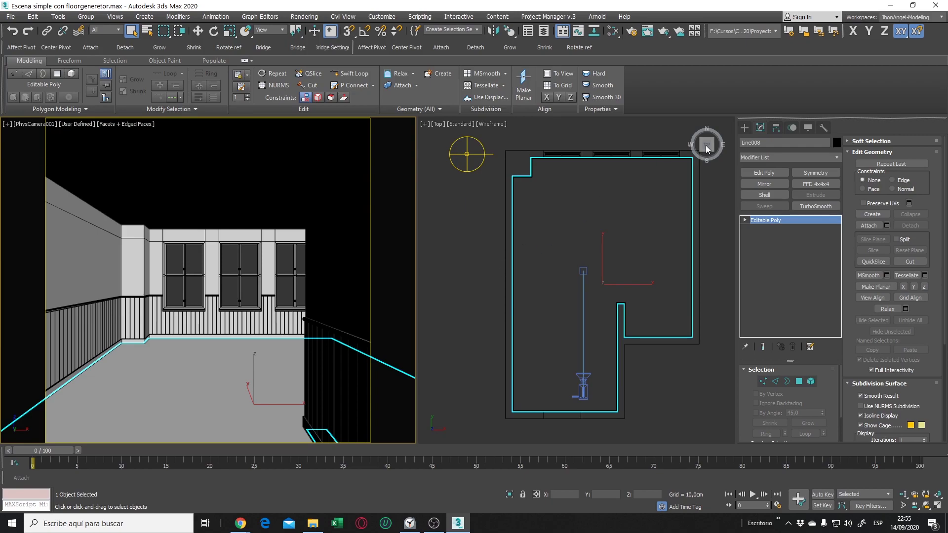
Apply the FloorGenerator modifier to Line008 and pan the Top view to inspect the 1000×70 cm boards.
click(749, 157)
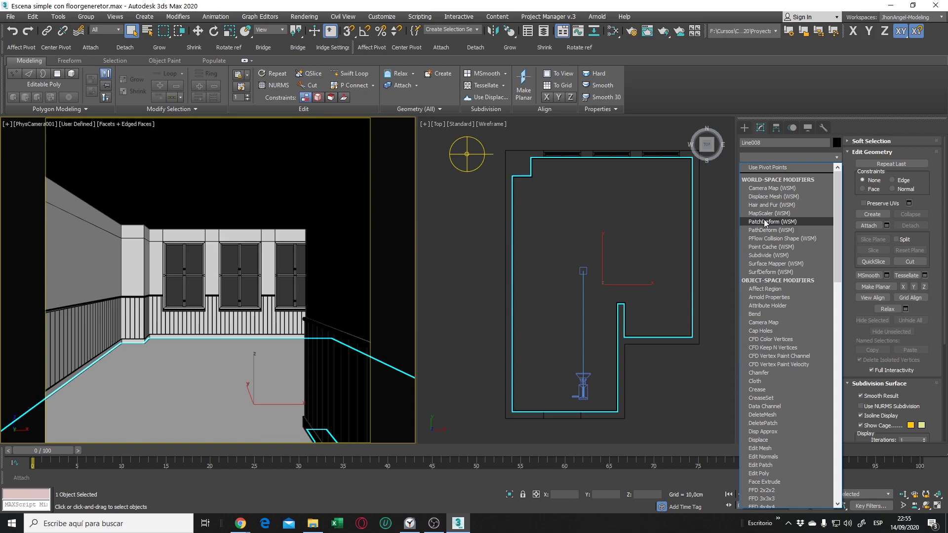
text(fl)
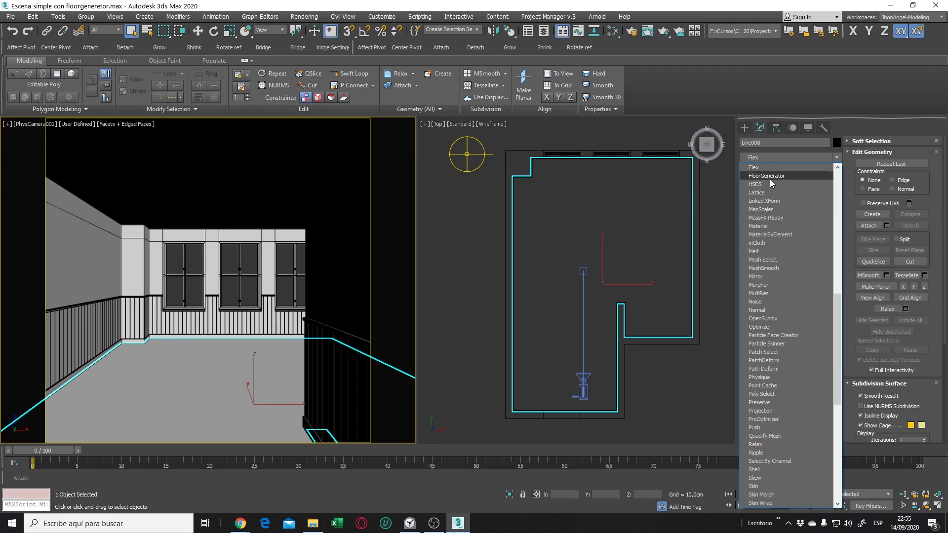
click(767, 176)
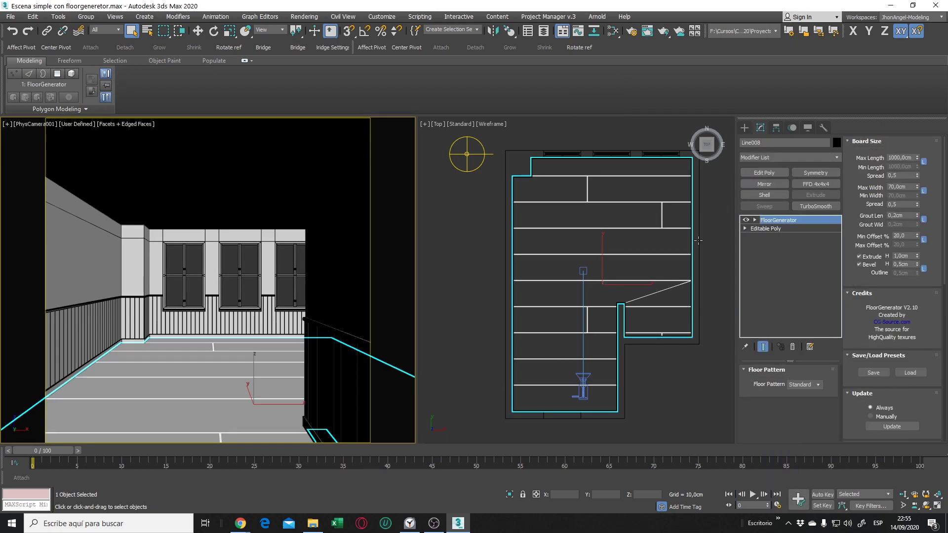
middle_drag(616, 253, 588, 261)
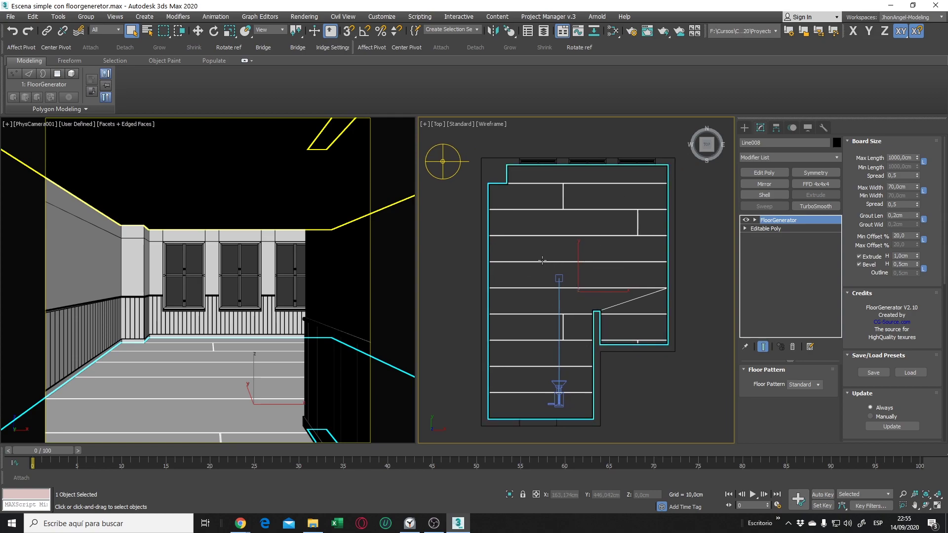
middle_drag(567, 262, 554, 262)
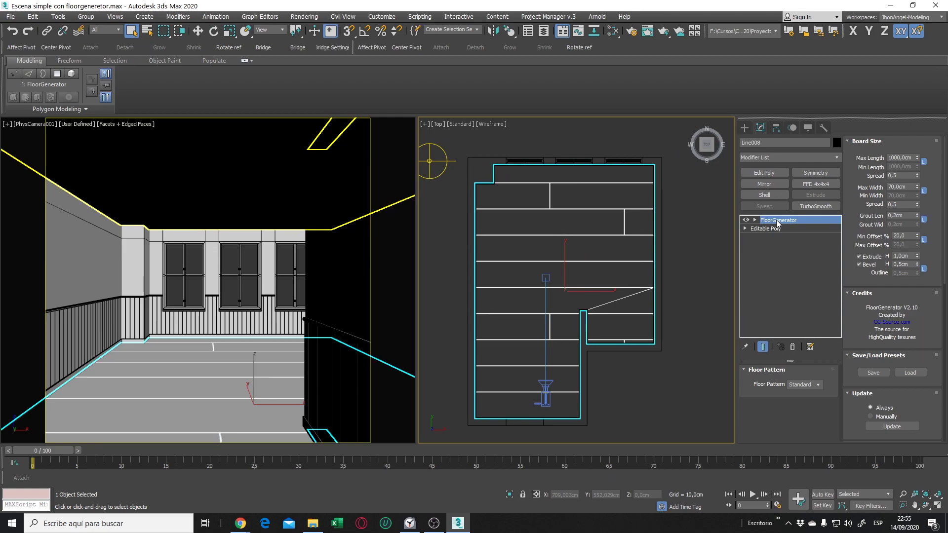
click(765, 157)
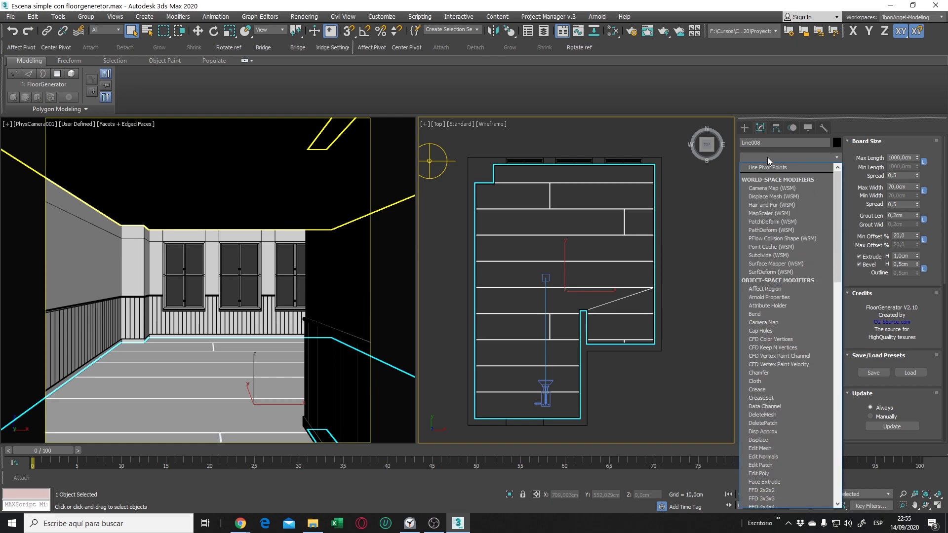
Delete the FloorGenerator modifier from Line008, leaving it a plain Editable Poly, and reselect it.
click(767, 159)
right_click(773, 220)
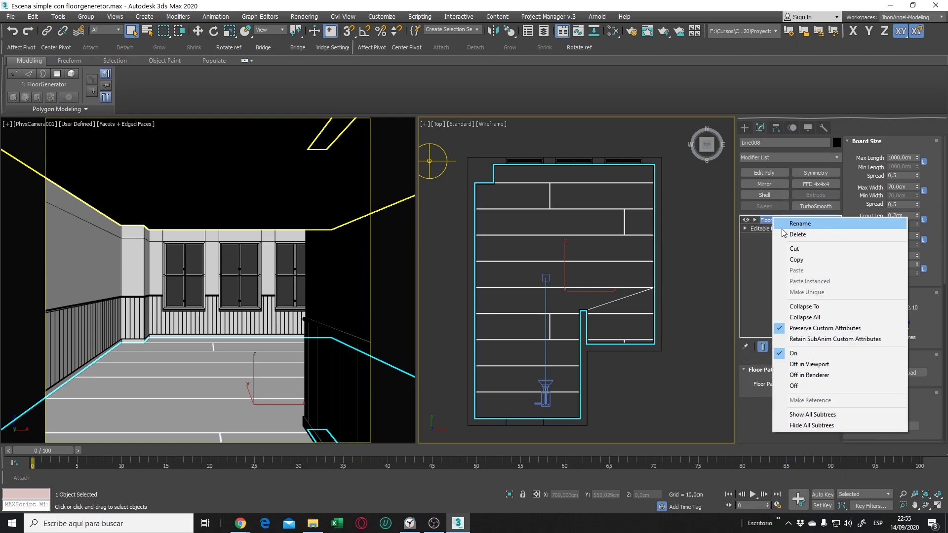
click(782, 233)
click(713, 275)
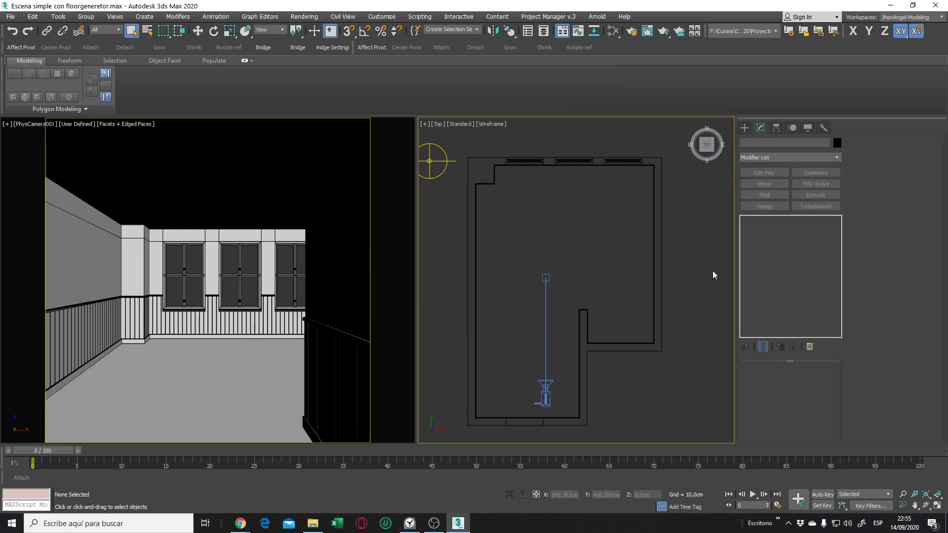
click(233, 370)
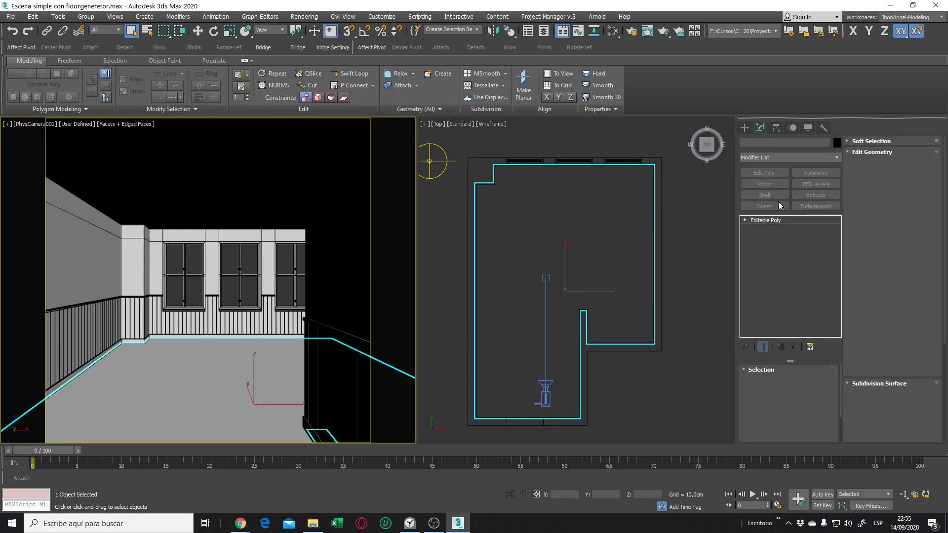
Add FloorGenerator as a new quick-access button in the modifier set configuration.
right_click(764, 162)
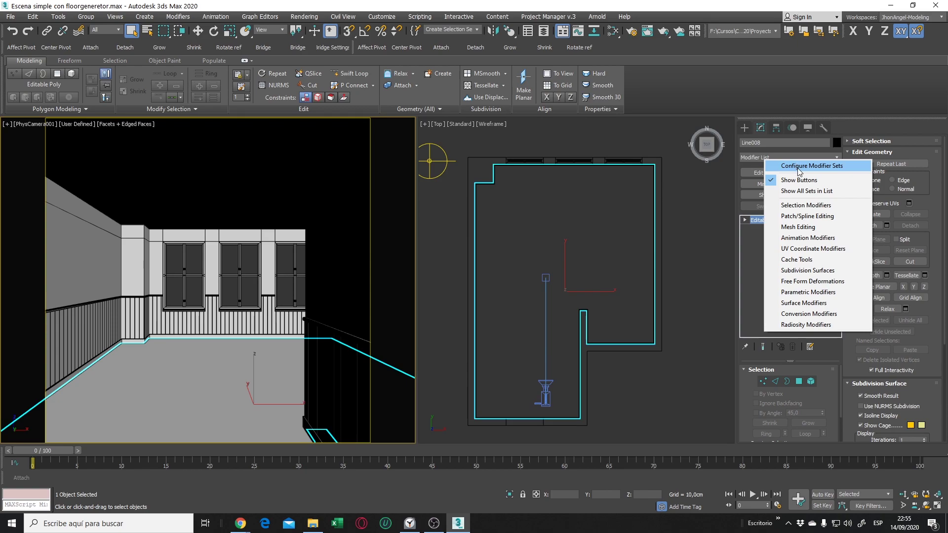
click(817, 169)
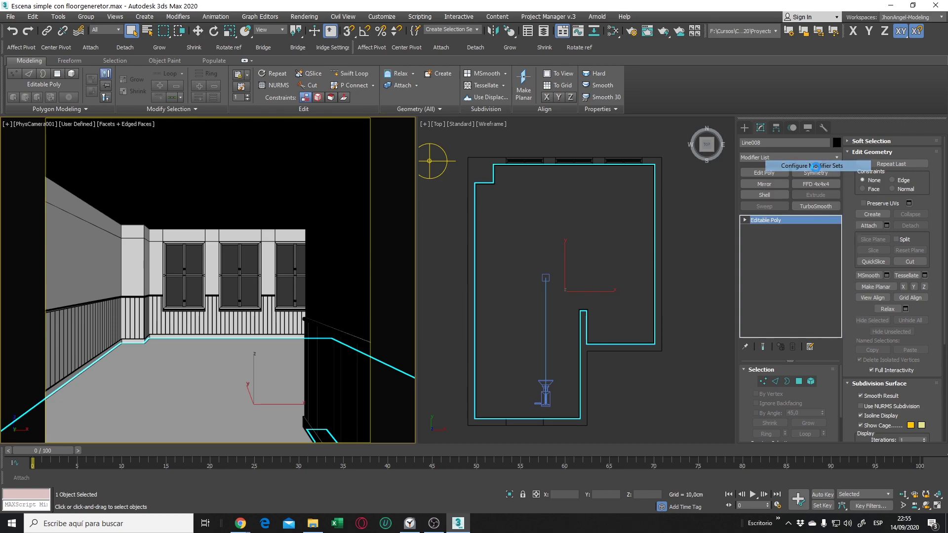
click(571, 215)
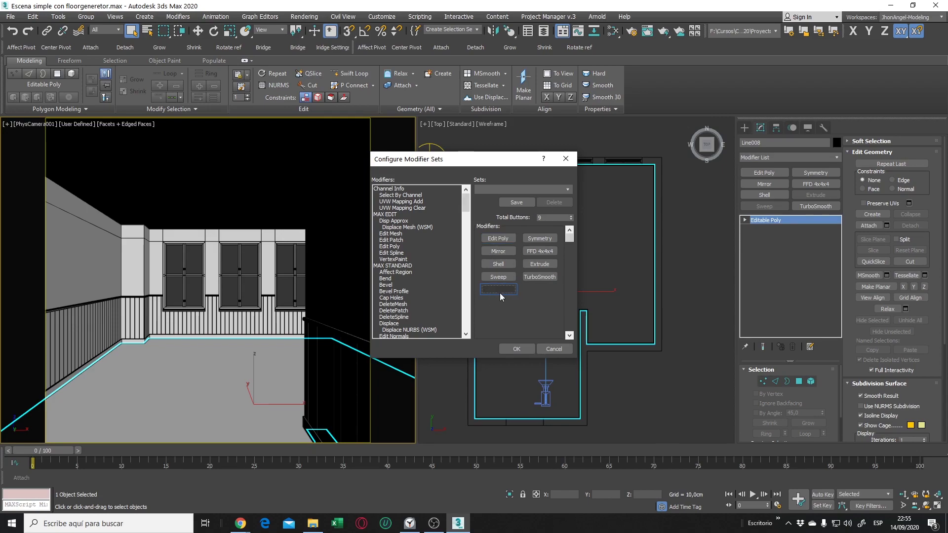
click(401, 292)
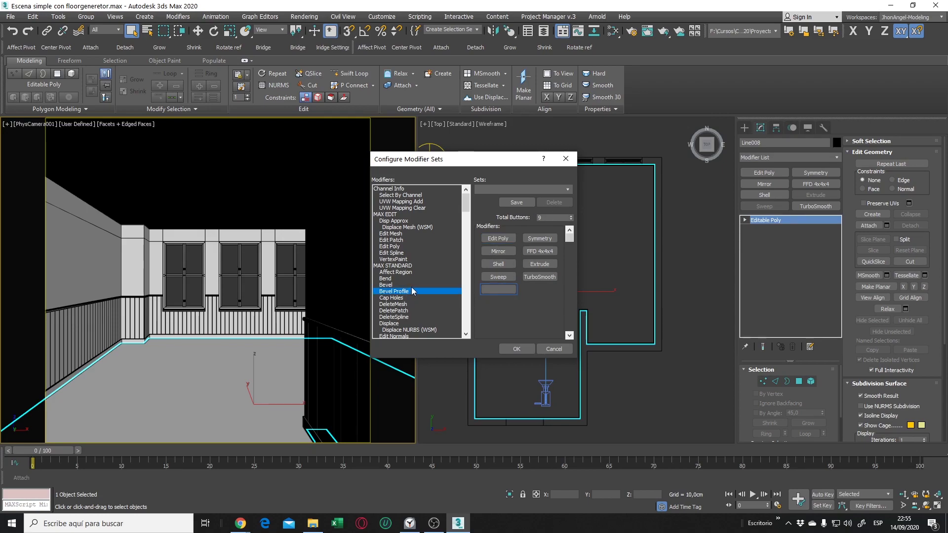
key(Page_Down)
key(Page_Down)
key(Page_Down)
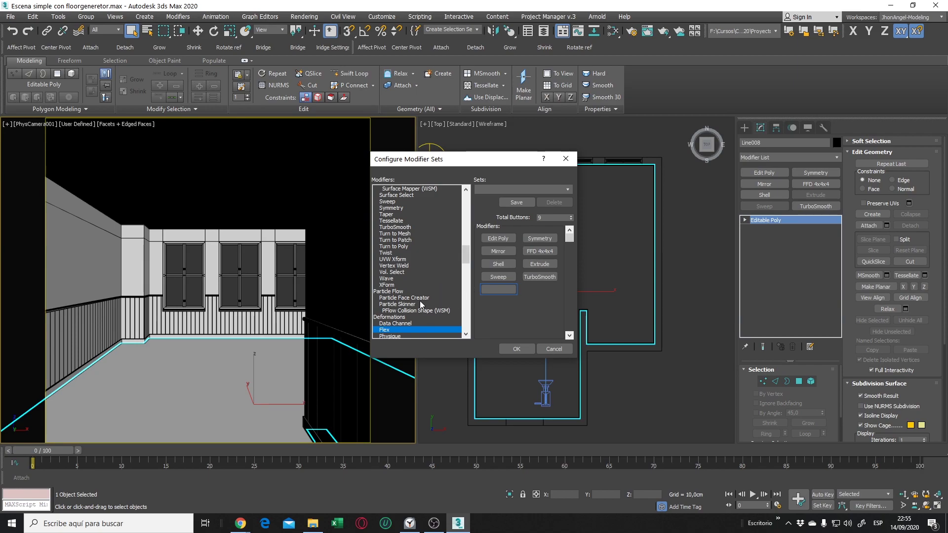
key(Page_Down)
key(Page_Down)
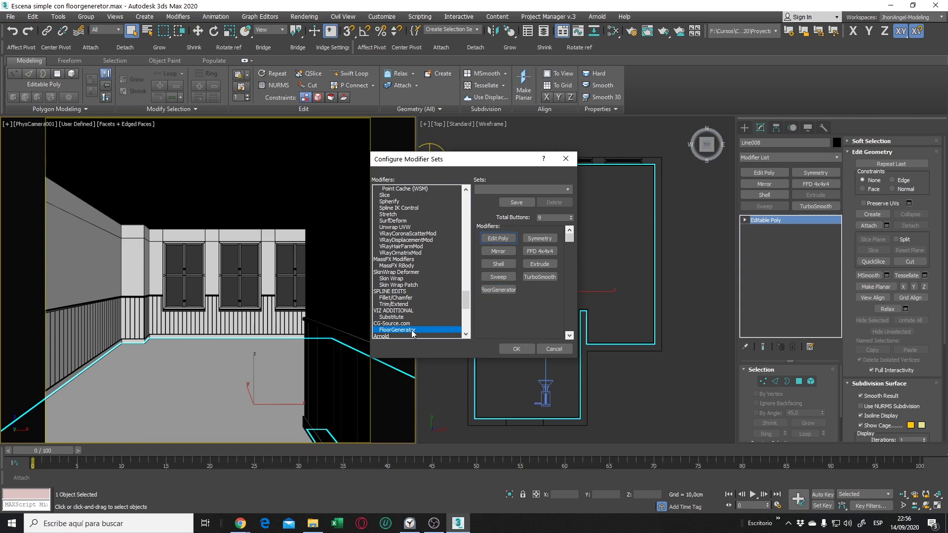
drag(412, 334, 492, 293)
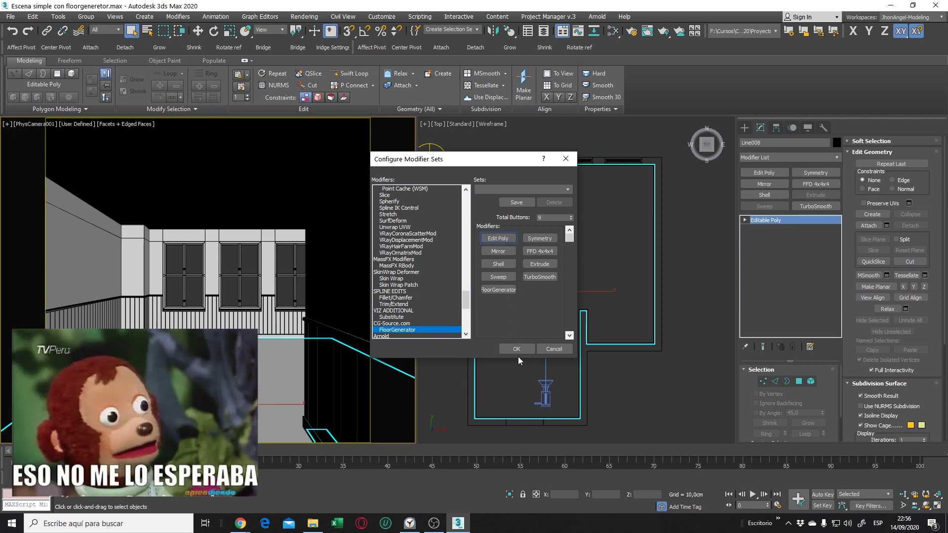
click(517, 348)
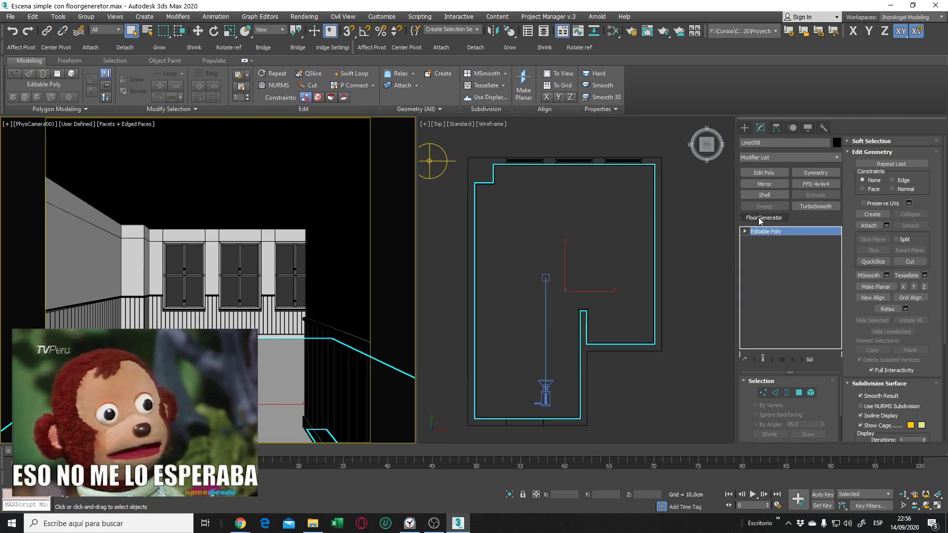
click(713, 218)
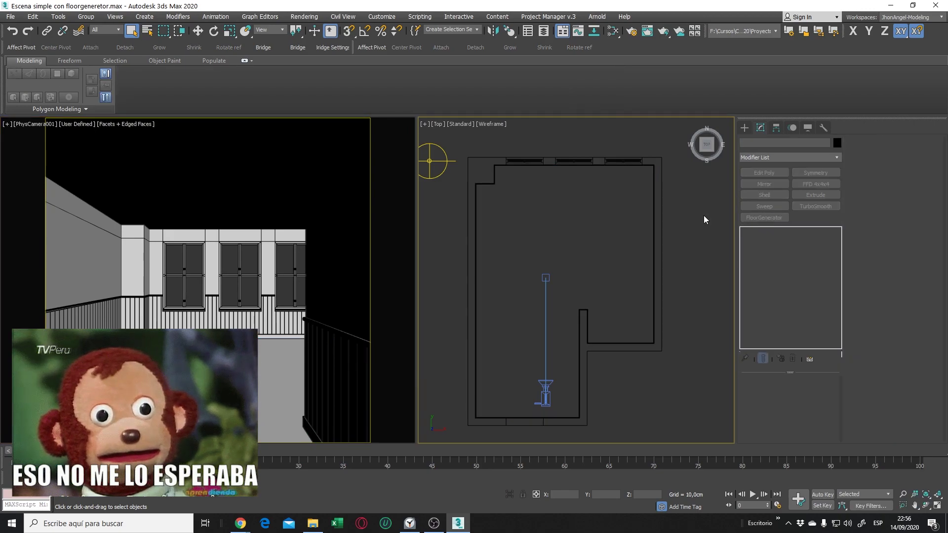
click(246, 383)
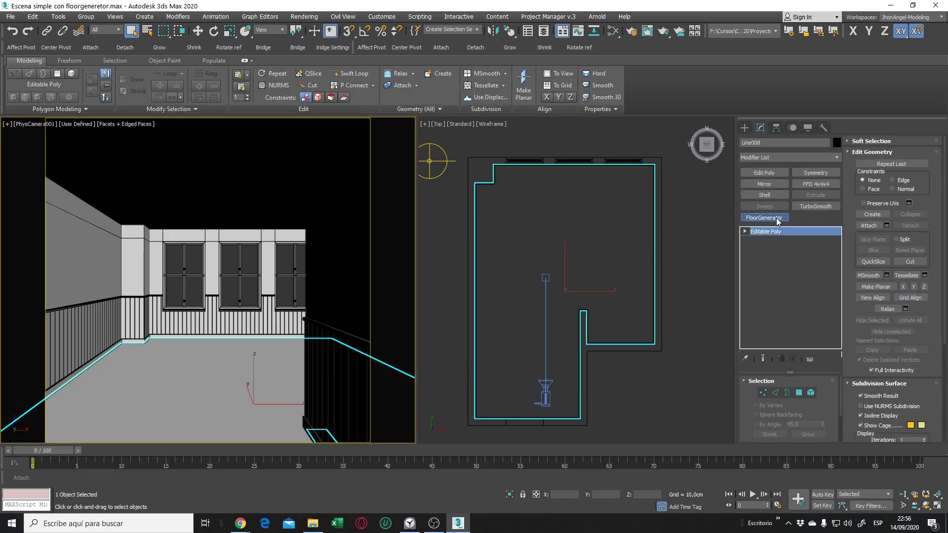
click(778, 220)
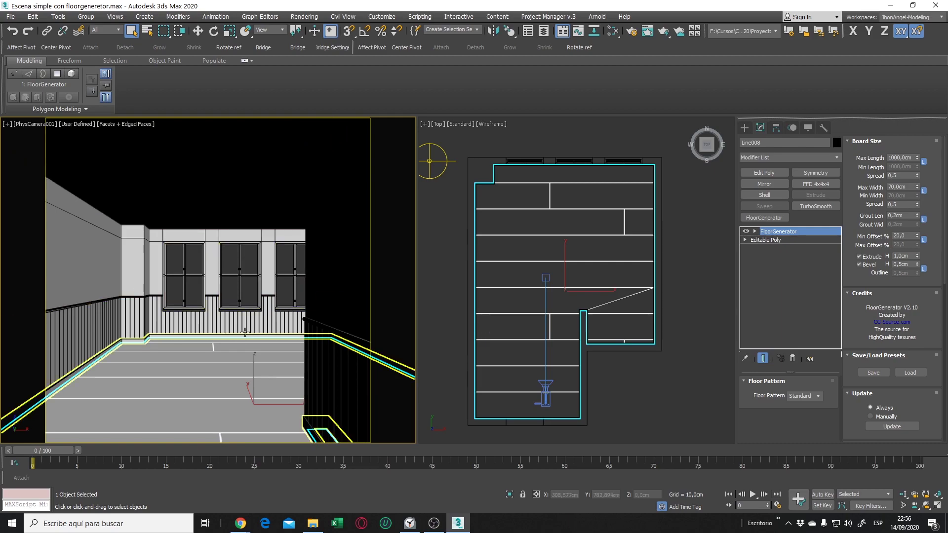
mouse_move(238, 327)
middle_down()
mouse_move(253, 284)
mouse_move(254, 305)
middle_up()
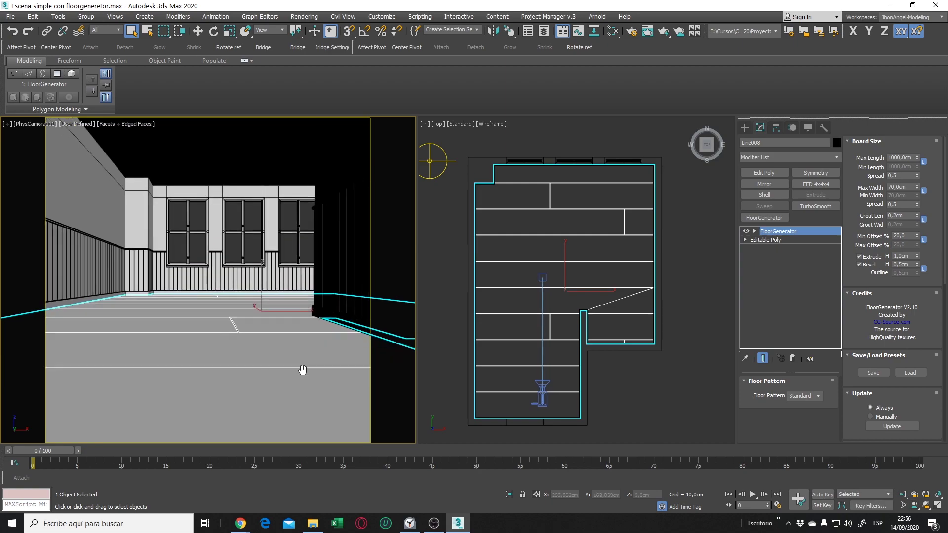
middle_drag(300, 371, 300, 364)
middle_click(622, 258)
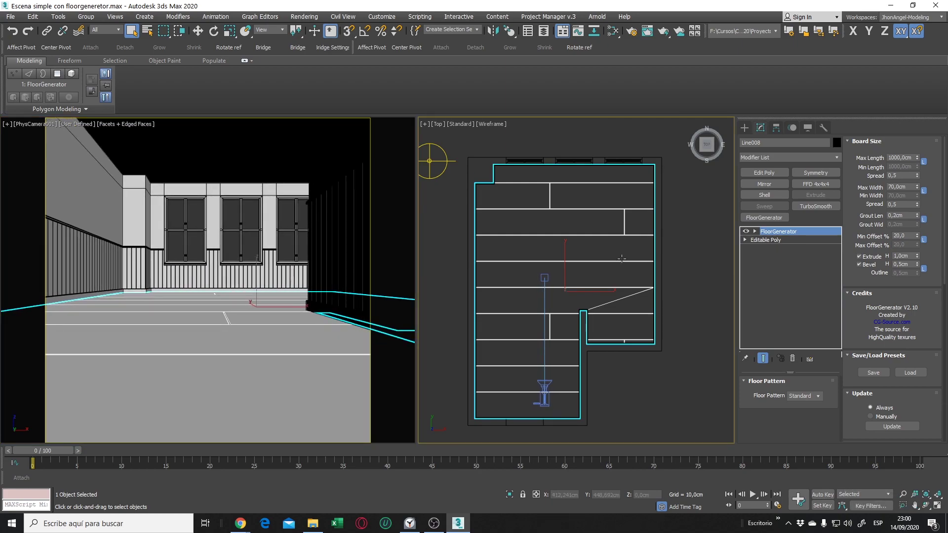
middle_drag(627, 256, 636, 243)
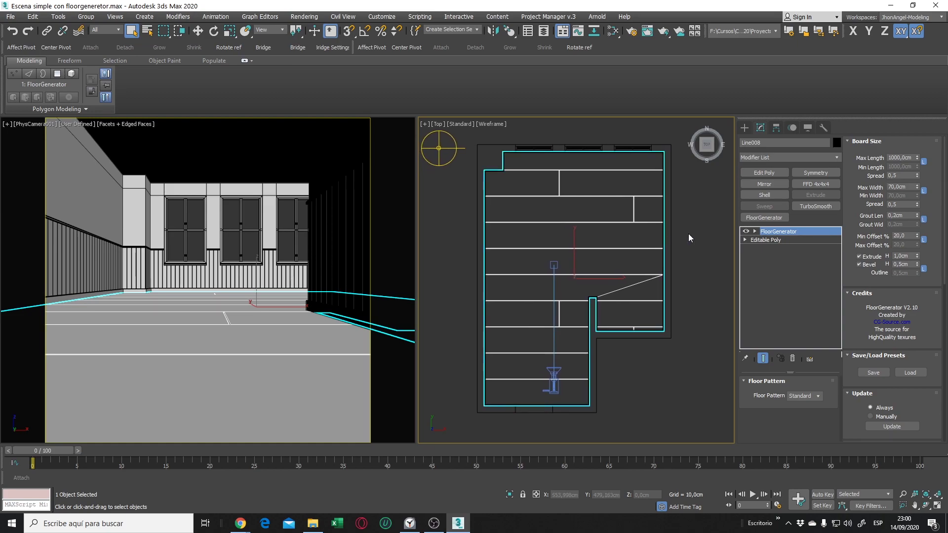
scroll(605, 274, up, 2)
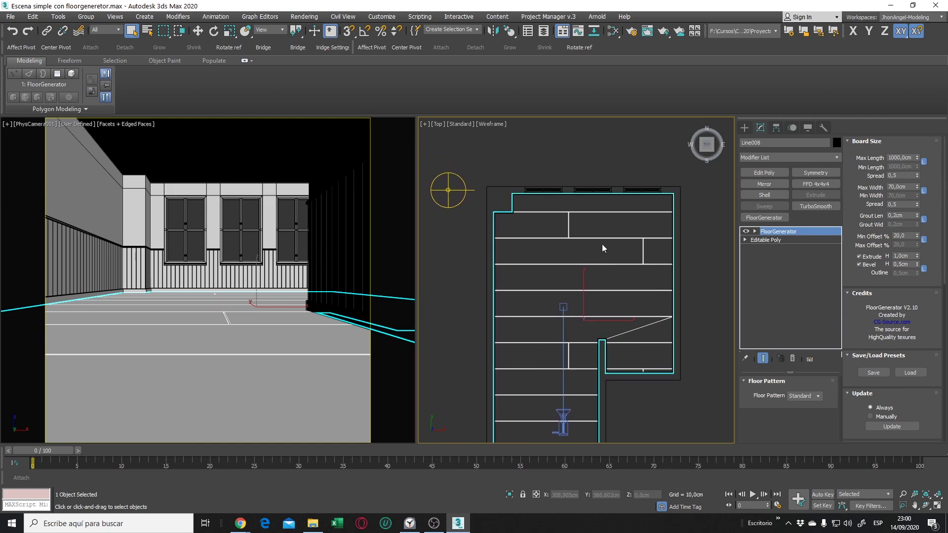
scroll(603, 250, up, 2)
scroll(605, 223, up, 1)
middle_drag(592, 235, 593, 227)
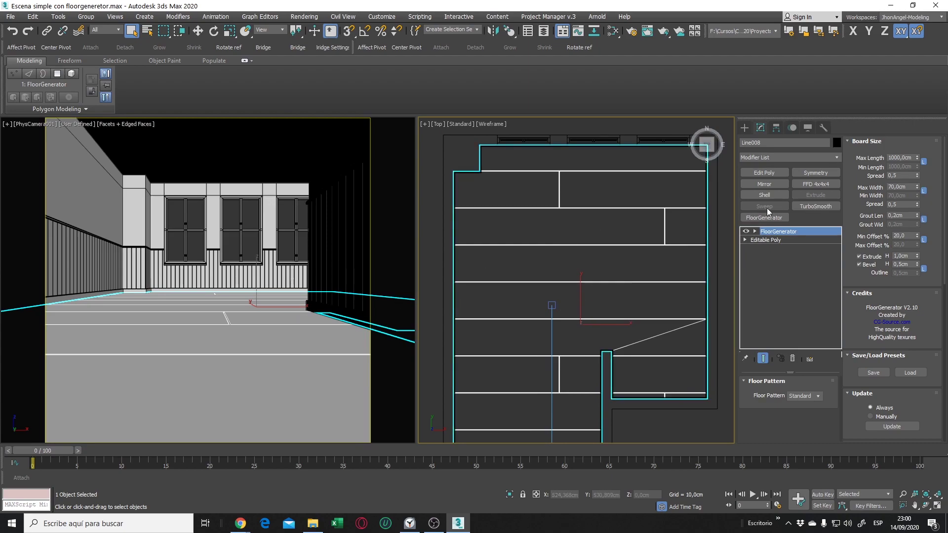
middle_drag(630, 280, 613, 287)
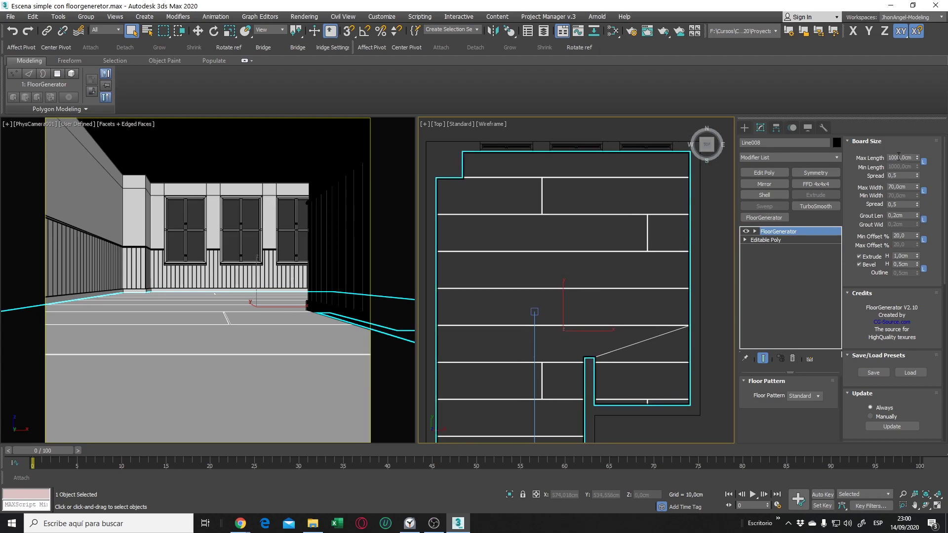
Set FloorGenerator Board Size to 150 cm Max Length and 20 cm Max Width.
click(898, 157)
middle_drag(612, 303, 623, 296)
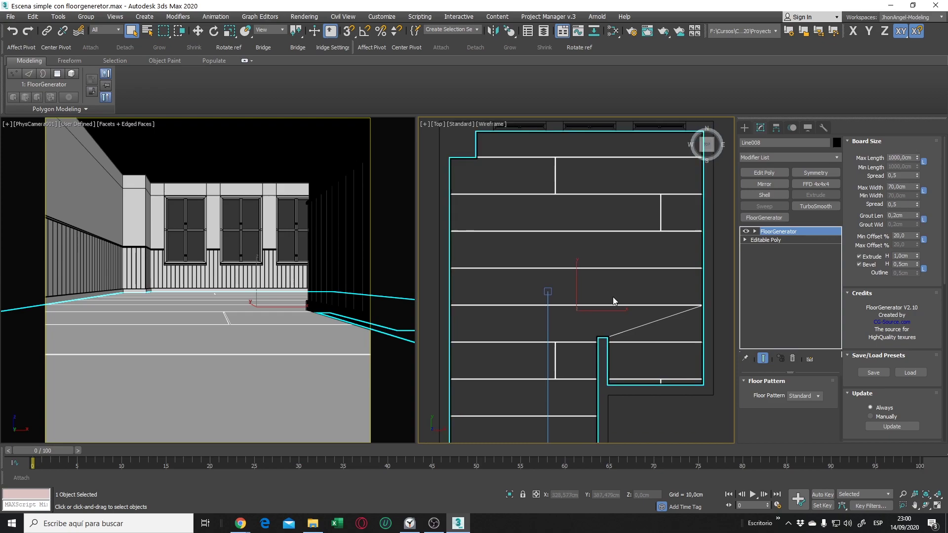
click(891, 157)
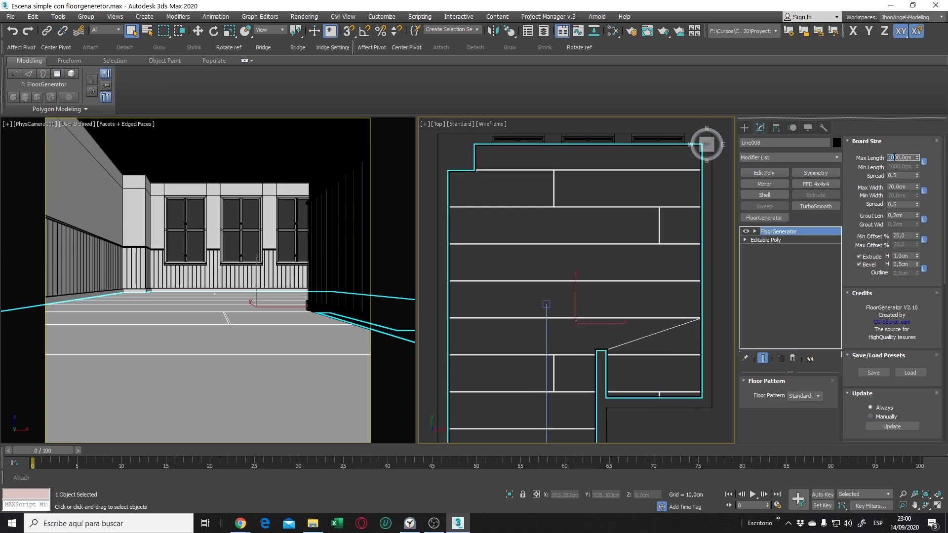
text(1)
key(Return)
key(Return)
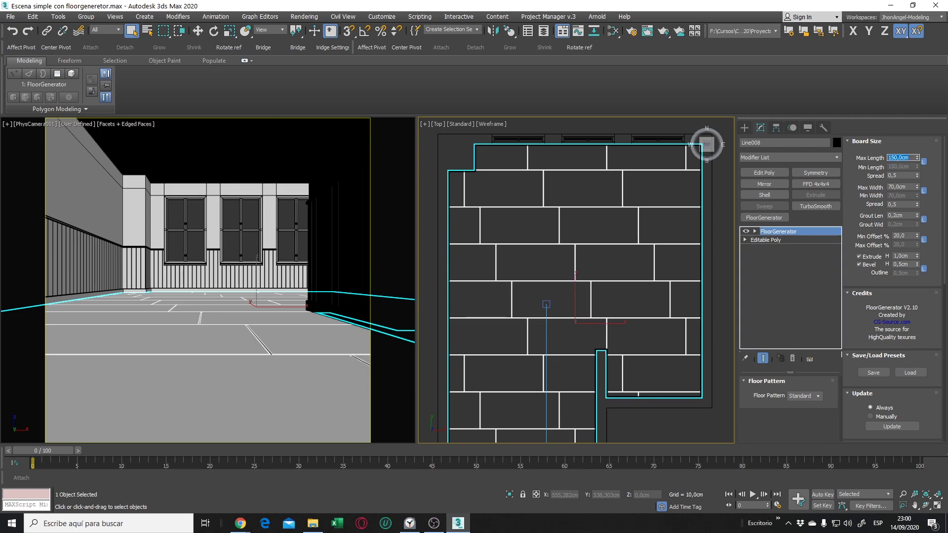
middle_drag(605, 245, 605, 271)
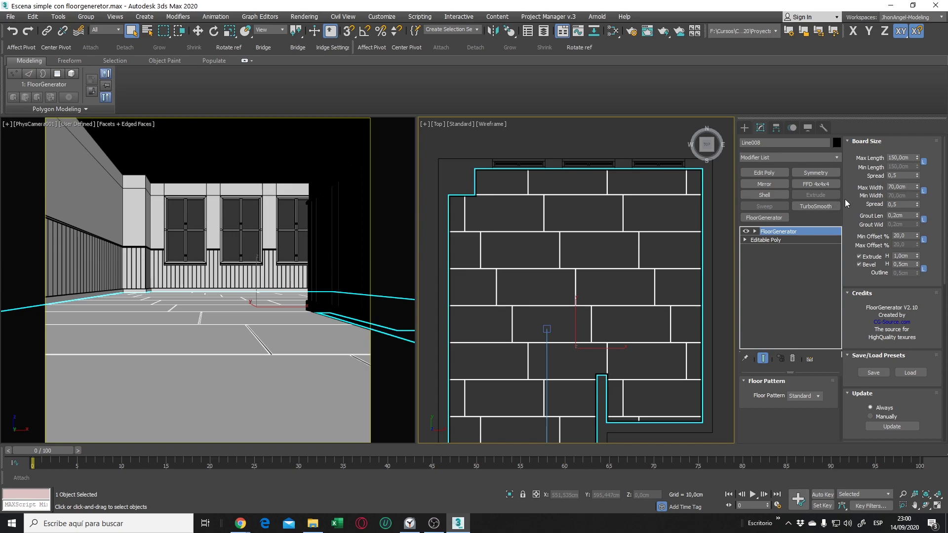
double_click(897, 187)
text(20)
key(Return)
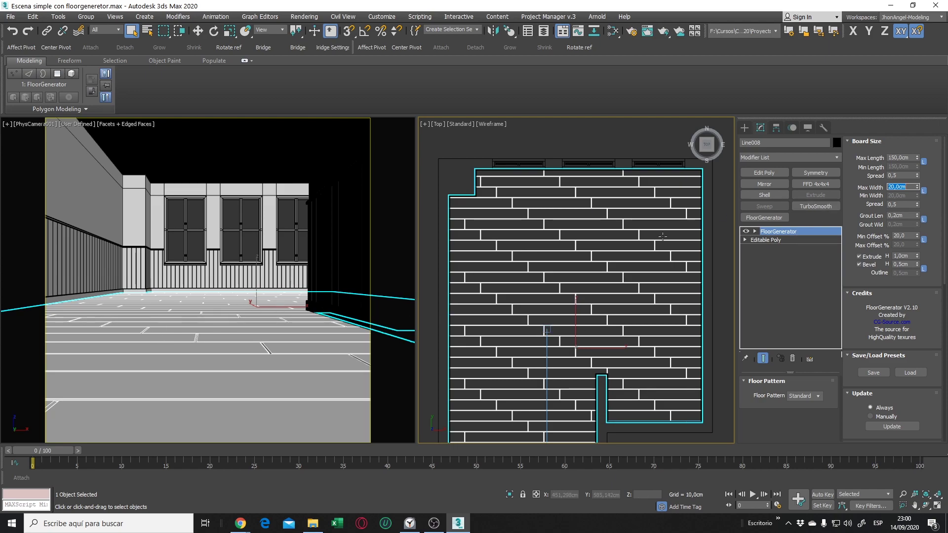
scroll(617, 267, up, 2)
scroll(564, 242, up, 5)
scroll(564, 242, down, 2)
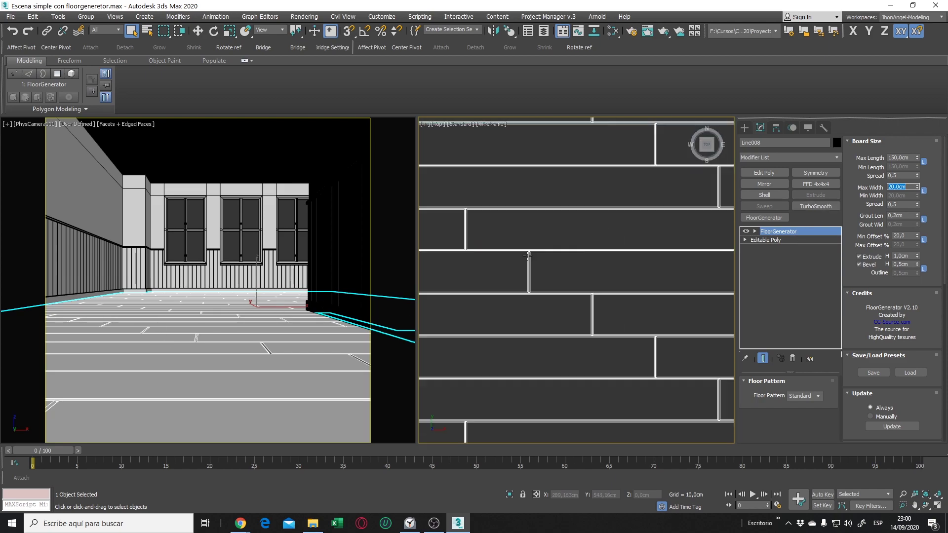
scroll(564, 243, down, 2)
scroll(593, 240, down, 1)
scroll(618, 235, down, 2)
scroll(619, 235, up, 1)
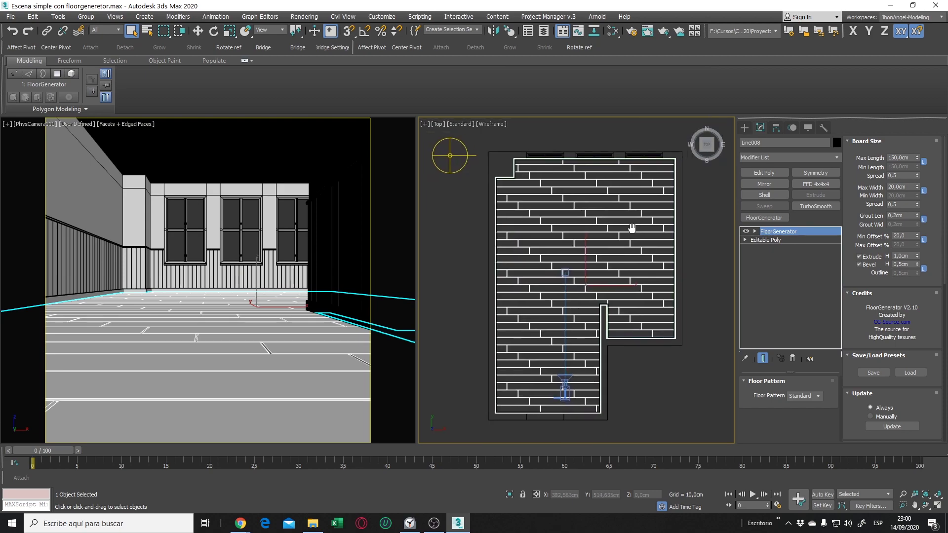
scroll(624, 232, up, 1)
scroll(629, 229, up, 1)
scroll(629, 217, up, 1)
scroll(629, 214, up, 1)
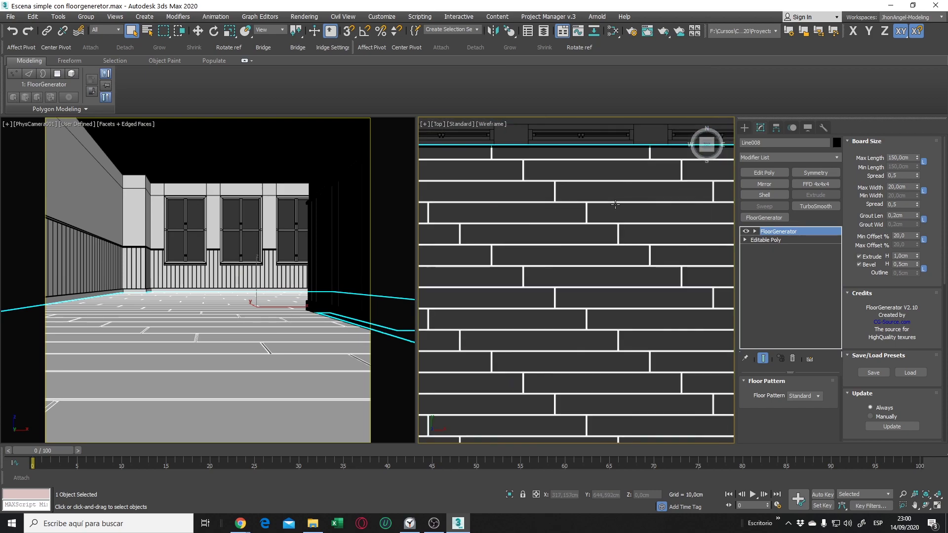
scroll(617, 208, up, 1)
scroll(563, 197, up, 1)
scroll(559, 249, up, 2)
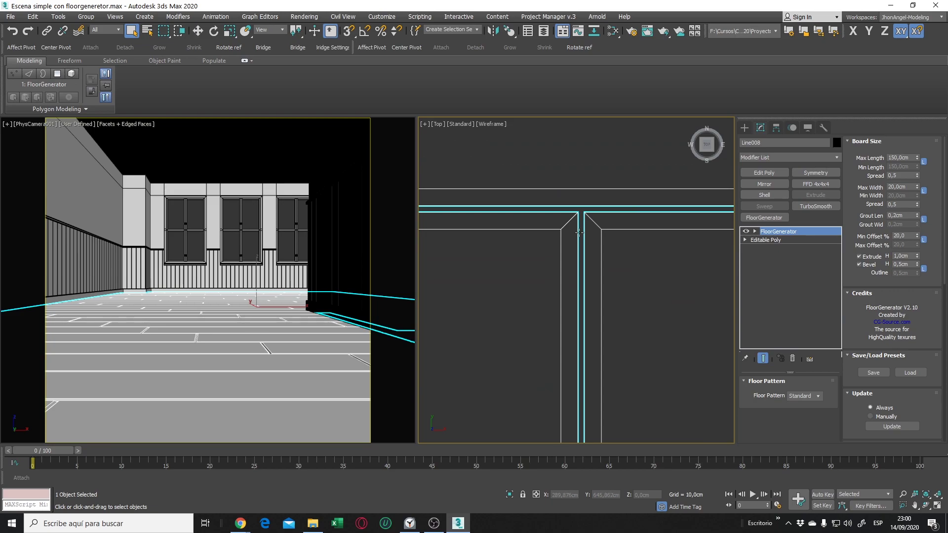
middle_drag(579, 221, 592, 195)
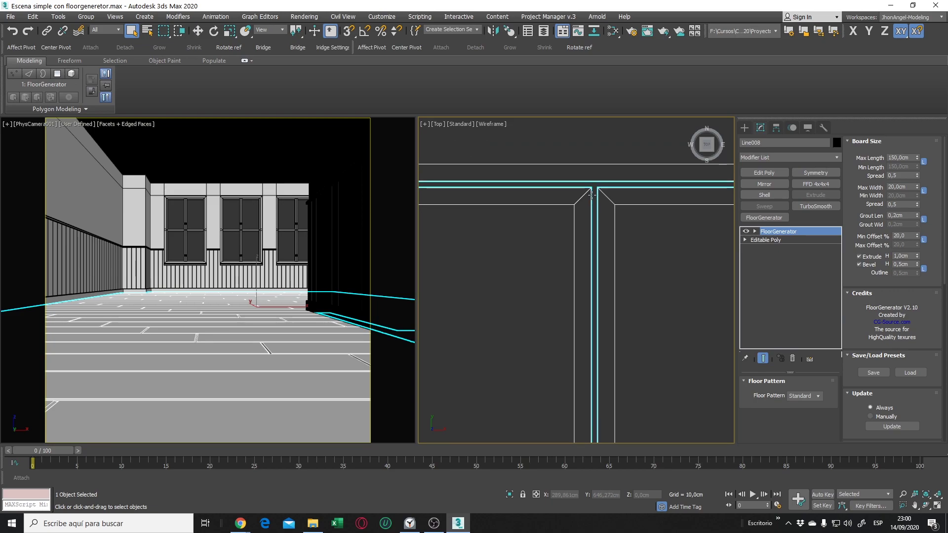
scroll(207, 296, up, 3)
scroll(210, 301, down, 3)
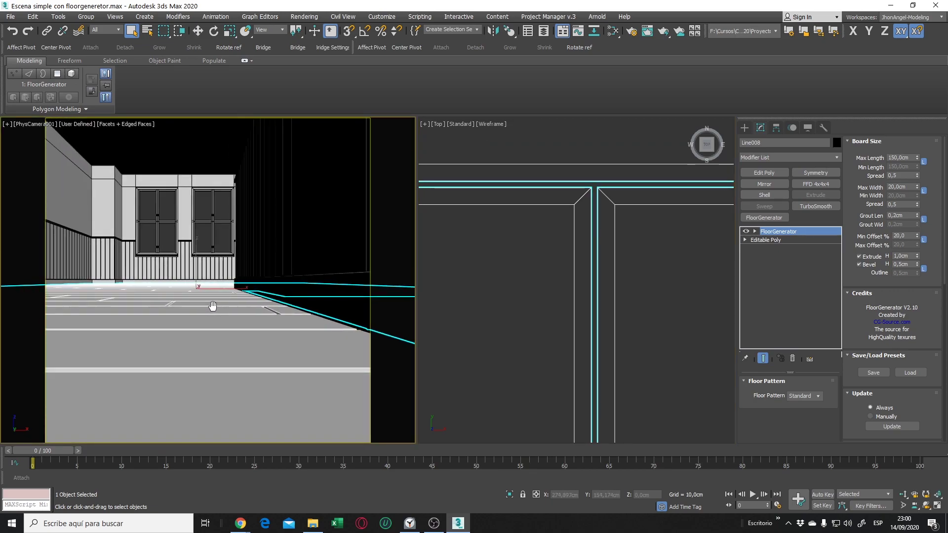
middle_drag(211, 307, 245, 301)
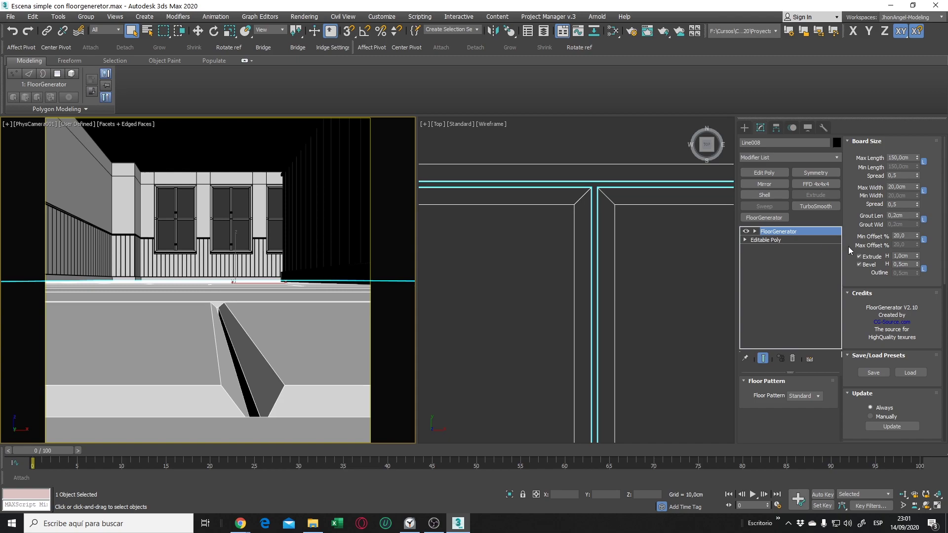
Set the FloorGenerator extrude height to 1,5 cm and the bevel height to 0,3 cm.
drag(906, 255, 895, 256)
text(1,5)
key(Return)
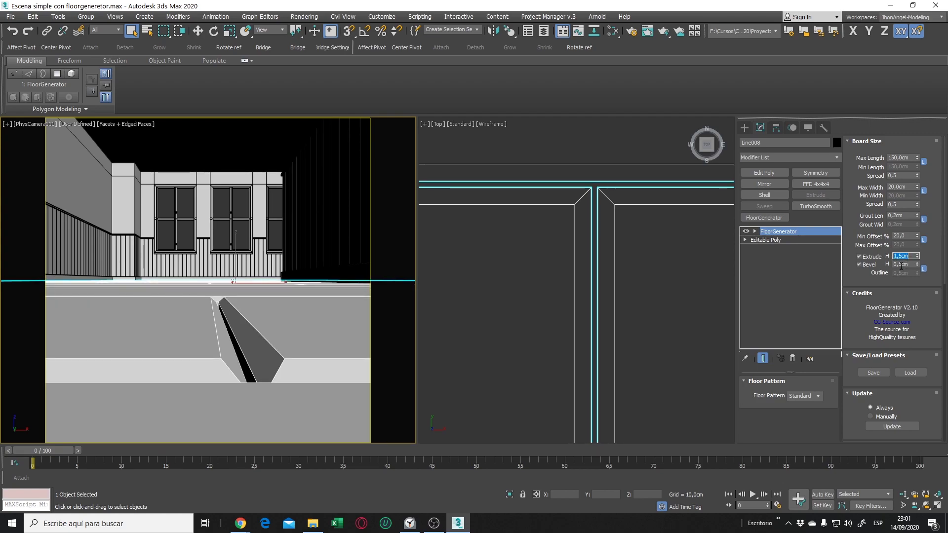
click(901, 264)
key(Return)
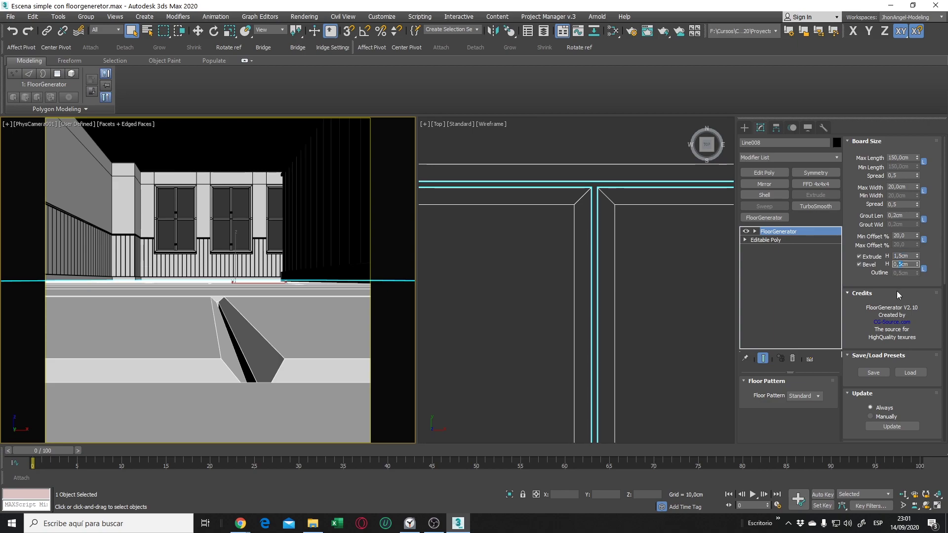
text(0,3)
key(Return)
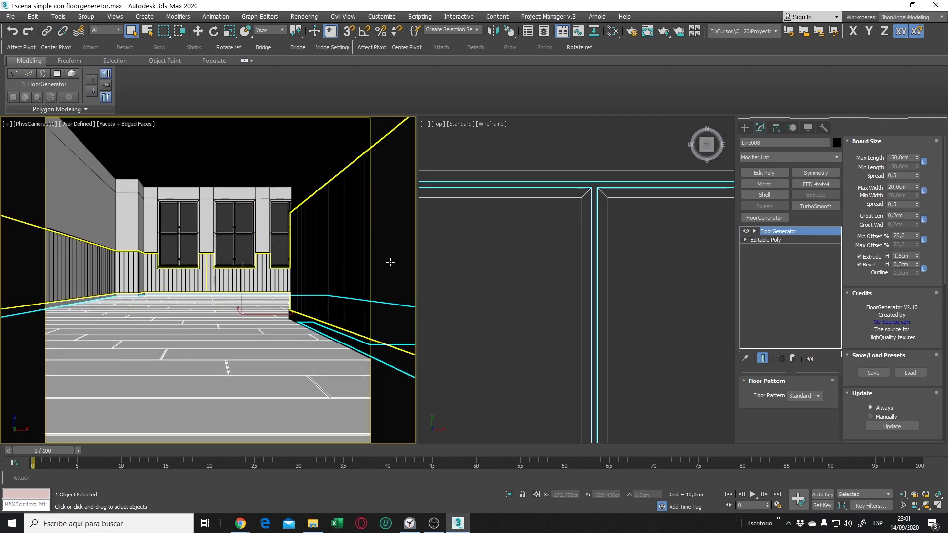
mouse_move(222, 244)
middle_down()
mouse_move(245, 252)
mouse_move(227, 291)
middle_up()
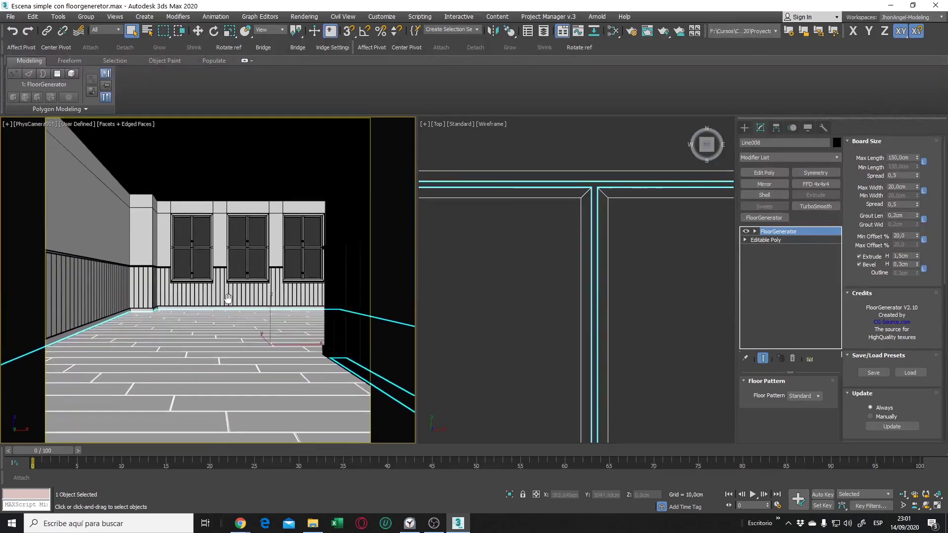
Select PhysCamera001 and raise it to 150 cm height.
click(37, 122)
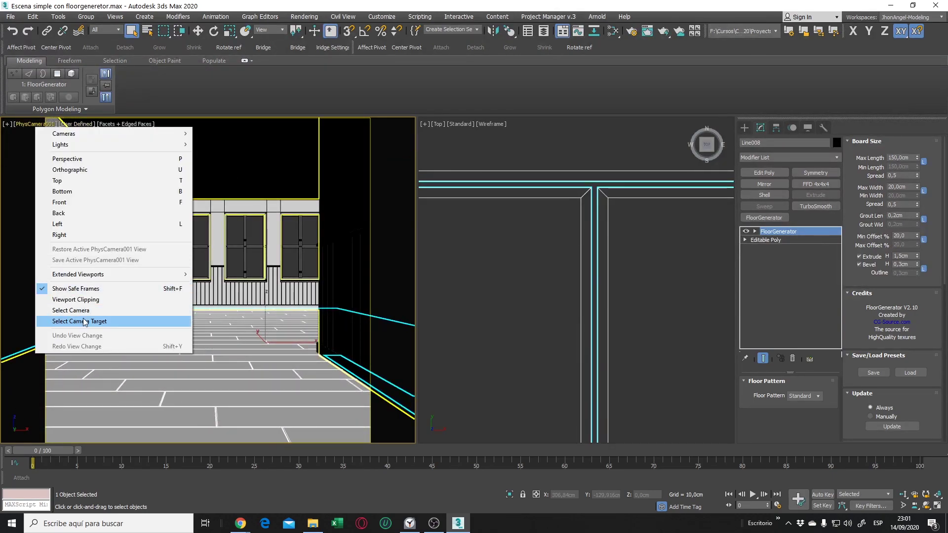
click(84, 311)
click(524, 317)
click(451, 266)
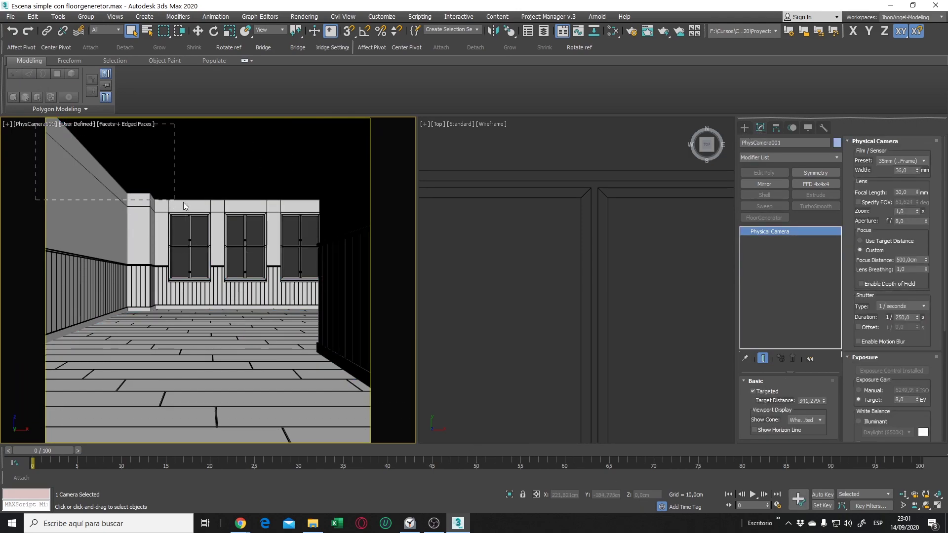
click(198, 31)
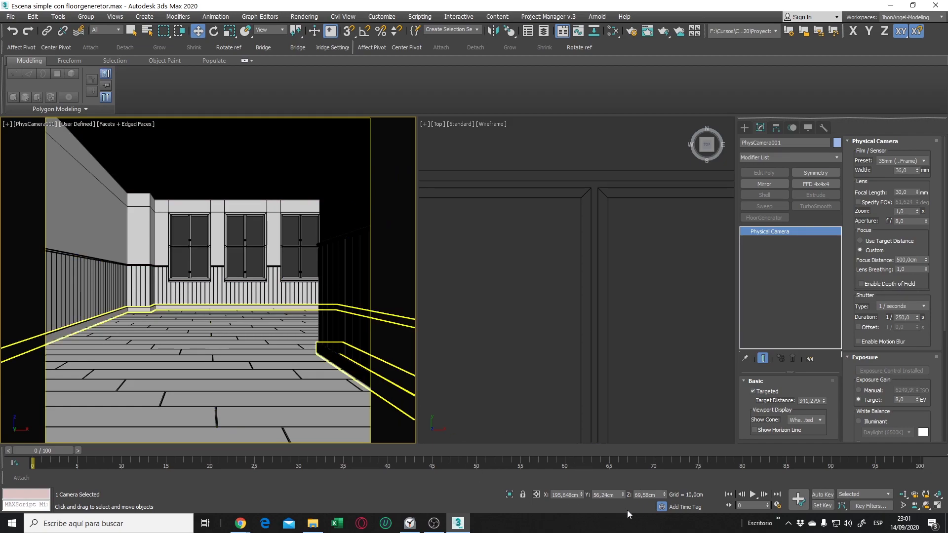
double_click(645, 494)
text(150)
key(Return)
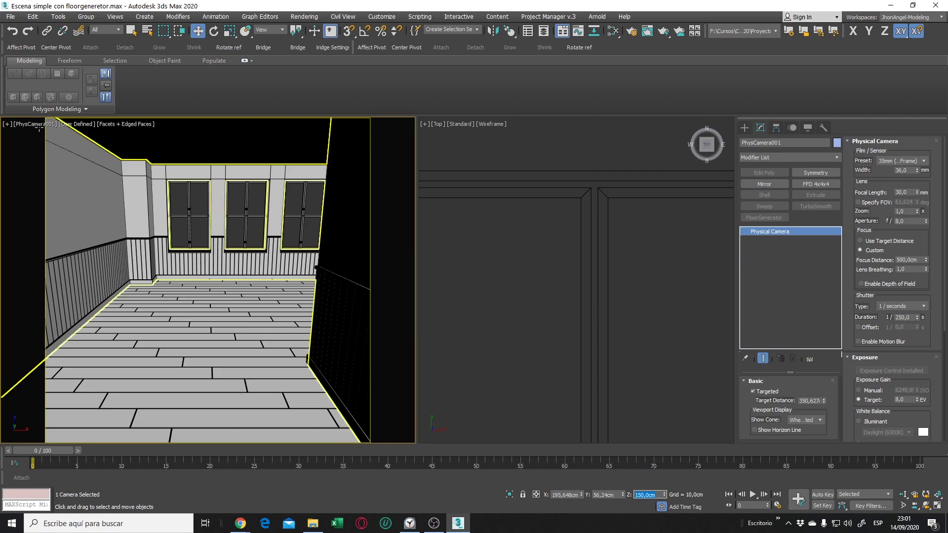
Raise the camera target to 150 cm, then select floor Line008.
click(38, 123)
click(80, 321)
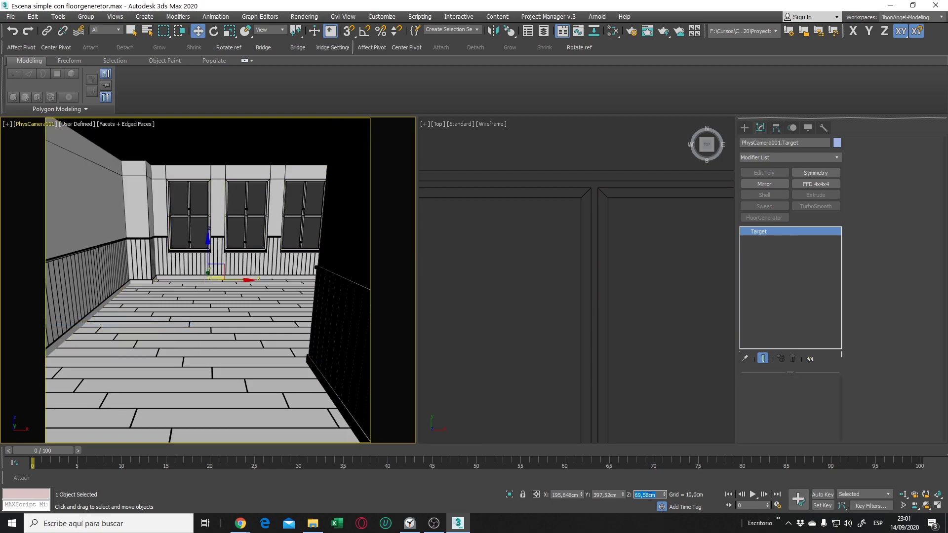
double_click(641, 495)
text(150)
key(Return)
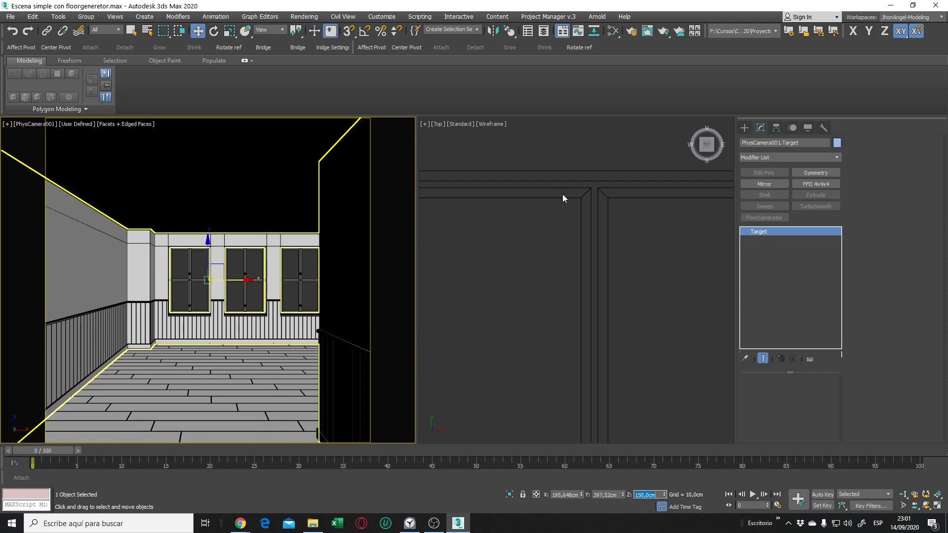
click(588, 192)
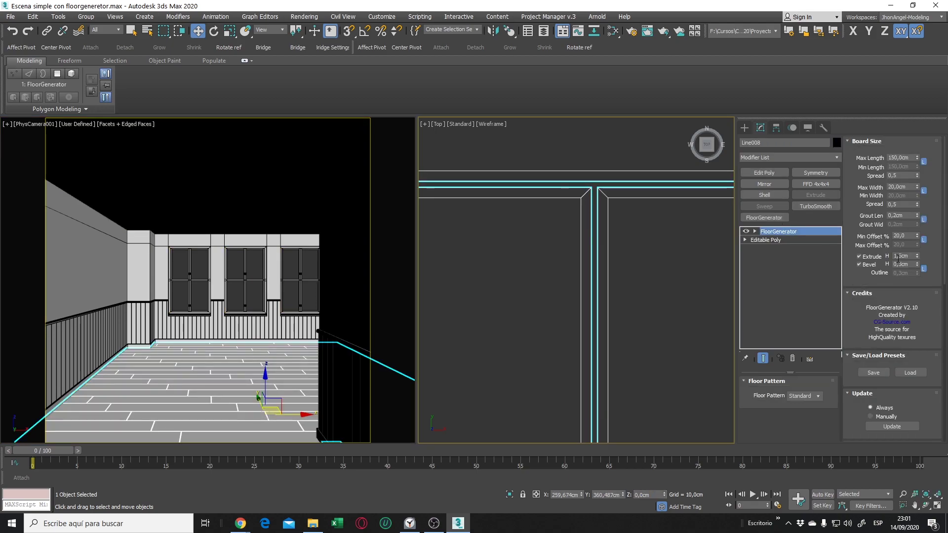
Set Line008's FloorGenerator Direction to 90 so the planks run lengthwise.
drag(848, 274, 854, 163)
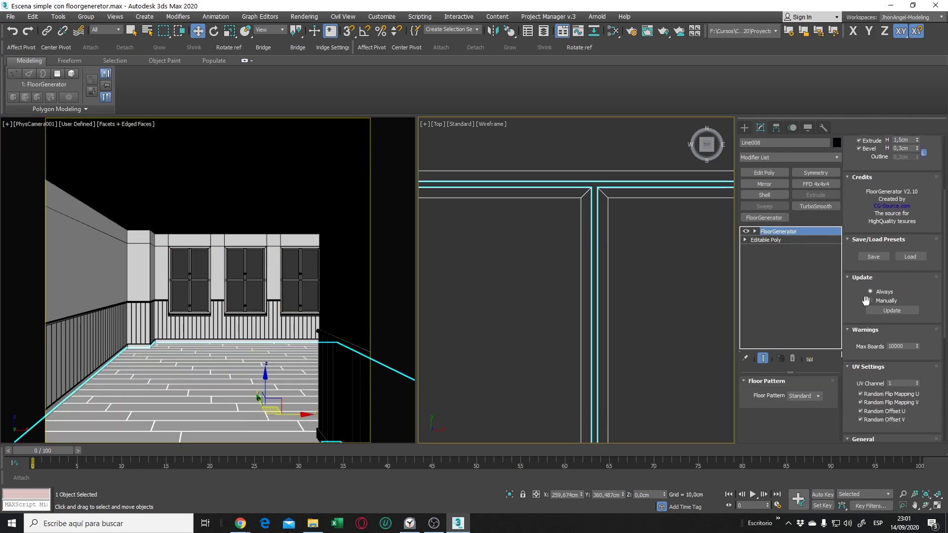
scroll(858, 296, down, 5)
scroll(861, 269, down, 1)
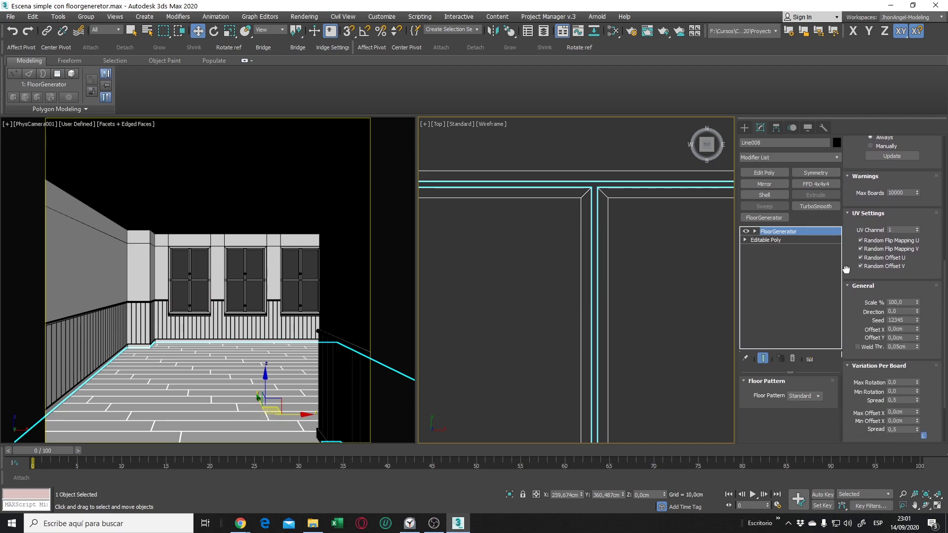
scroll(868, 266, down, 2)
double_click(897, 254)
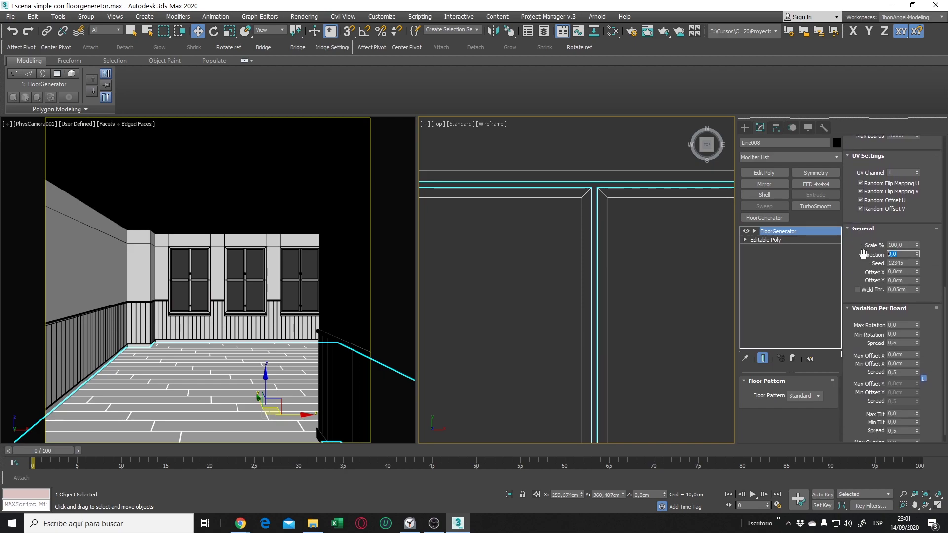
text(90)
key(Return)
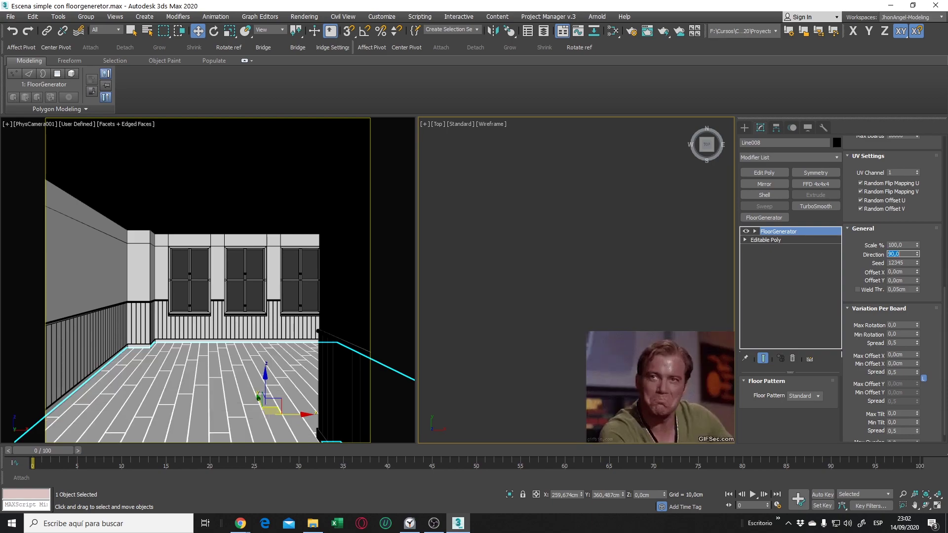
Deselect the floor and zoom the Top view to inspect the rotated planks.
click(513, 330)
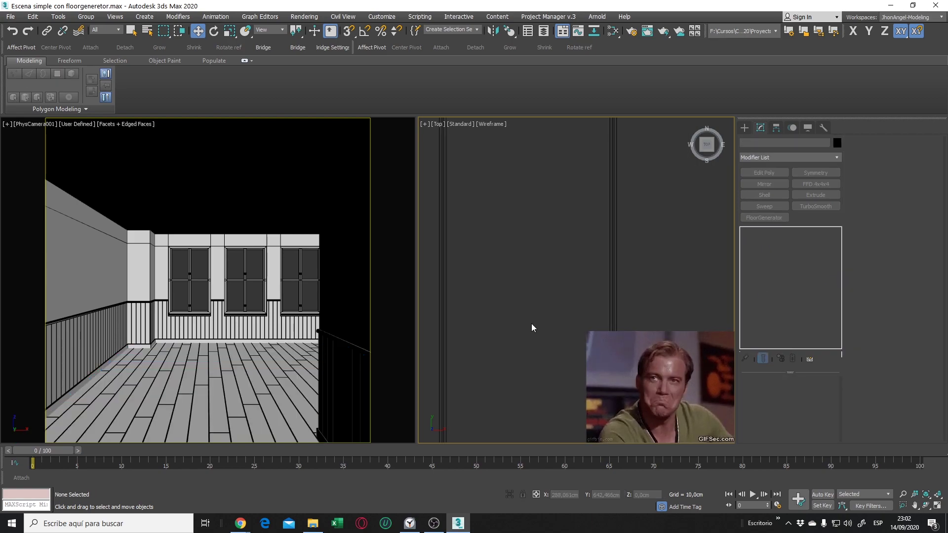
scroll(531, 328, down, 3)
scroll(533, 330, down, 2)
middle_drag(533, 334, 538, 241)
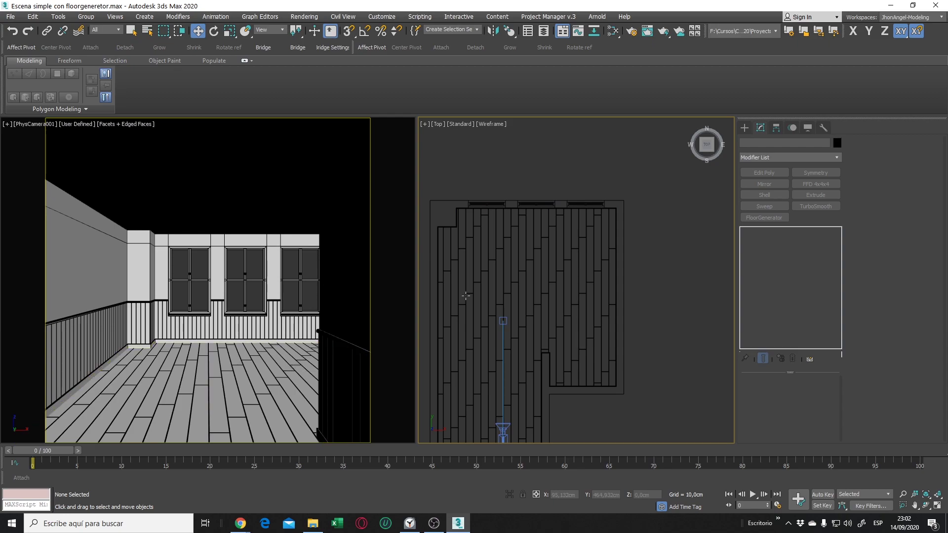
scroll(501, 250, up, 2)
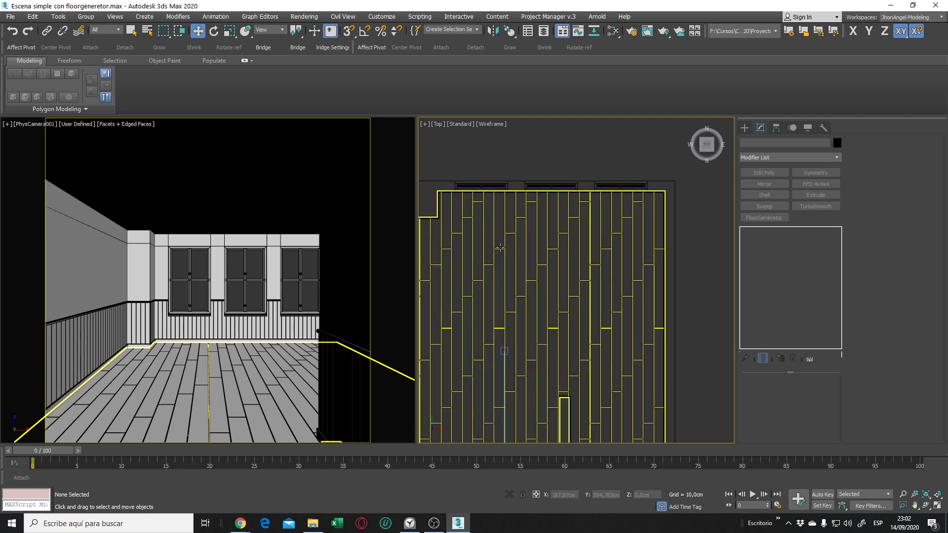
scroll(508, 250, up, 3)
scroll(514, 252, up, 3)
scroll(517, 253, up, 2)
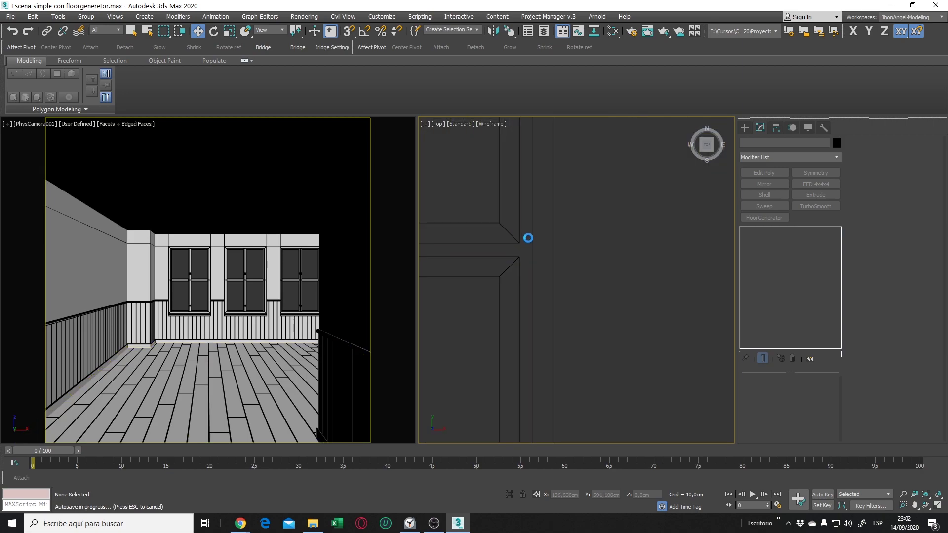
scroll(520, 249, up, 2)
Reselect the plank floor Line008 and show the scene's layers in the Layer Explorer.
mouse_move(524, 260)
mouse_down()
mouse_move(531, 275)
mouse_move(519, 240)
mouse_up()
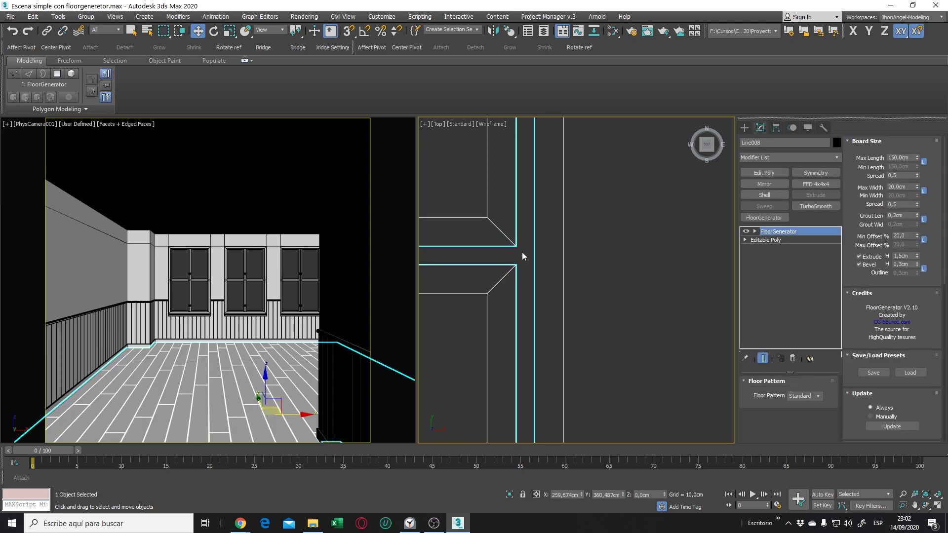
click(526, 262)
click(516, 243)
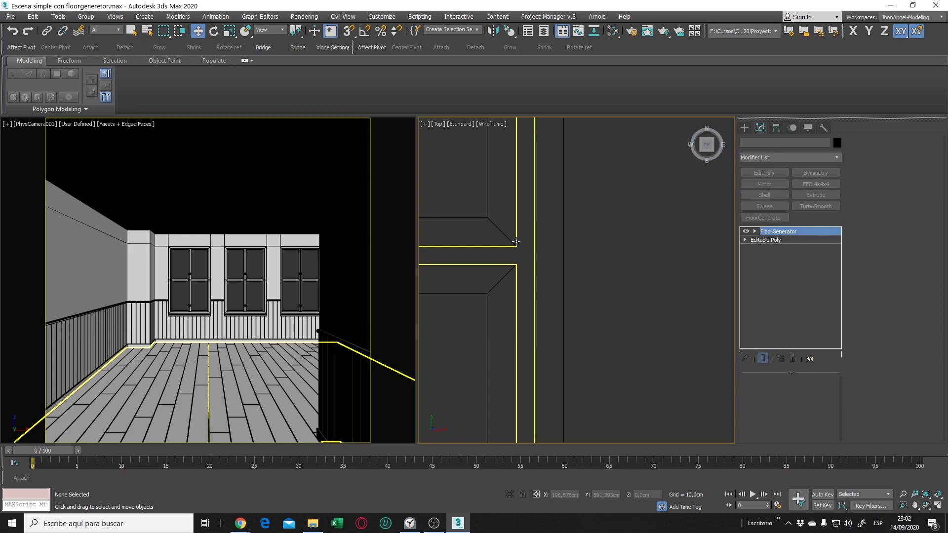
click(544, 31)
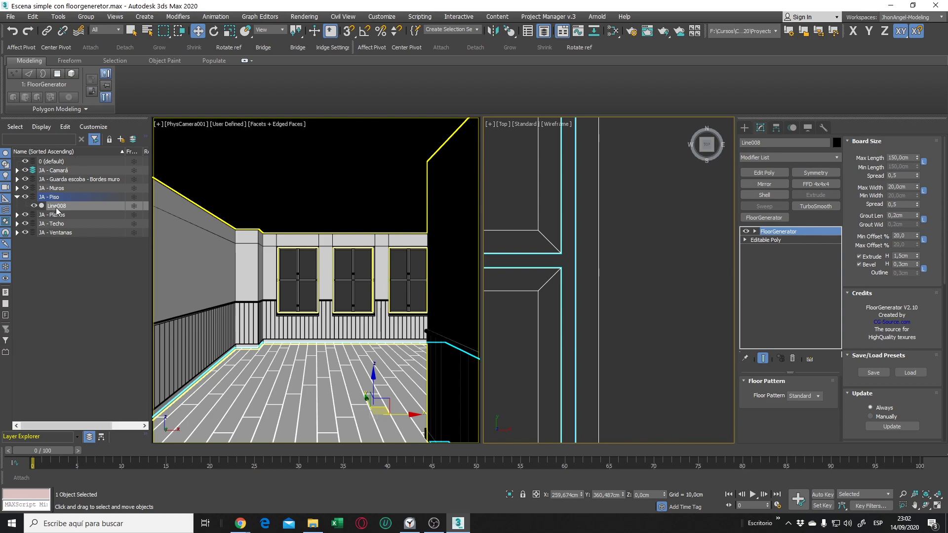
Clone the floor as Line012 and select the copy in the floor layer.
key(ctrl+v)
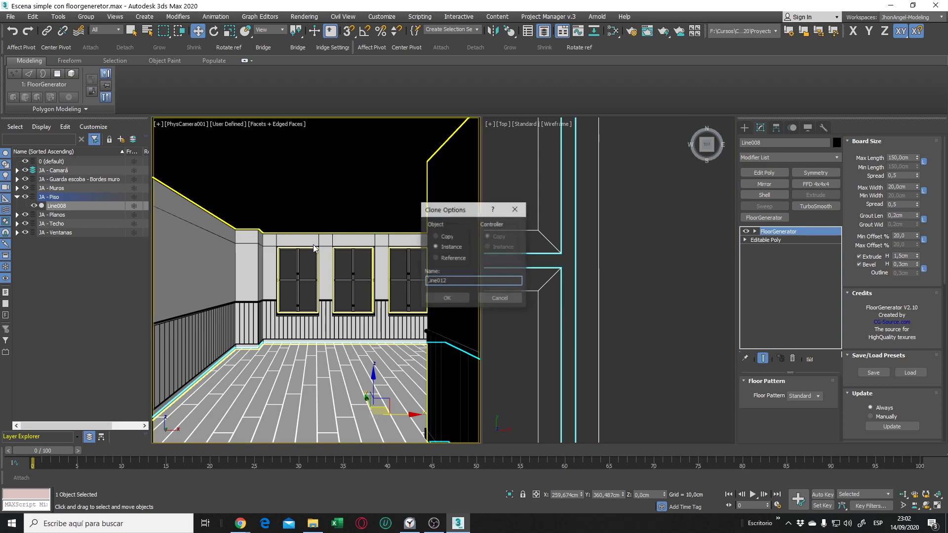
click(447, 298)
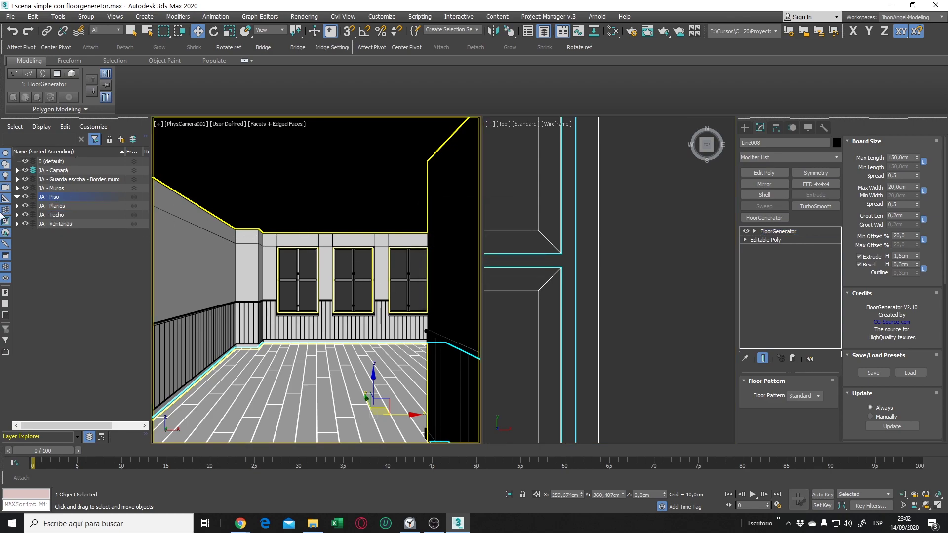
click(17, 197)
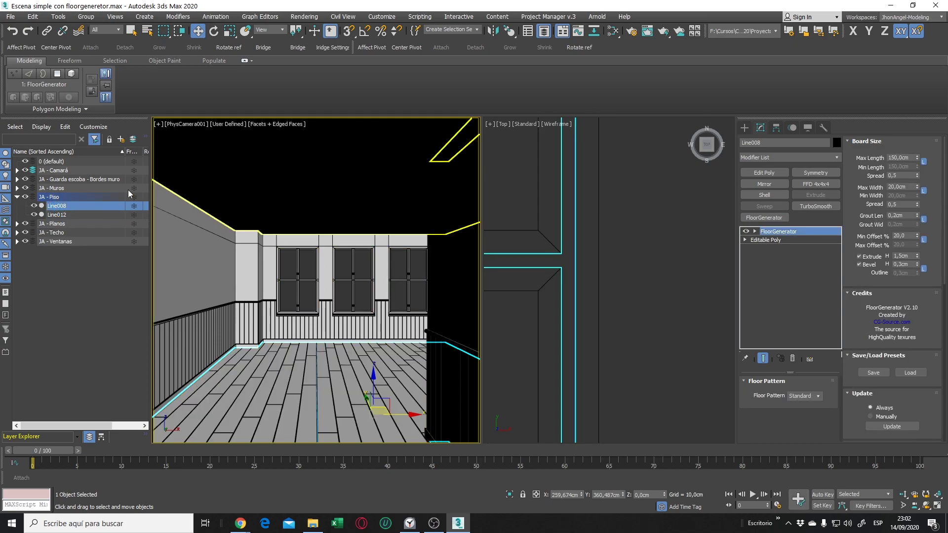
click(82, 214)
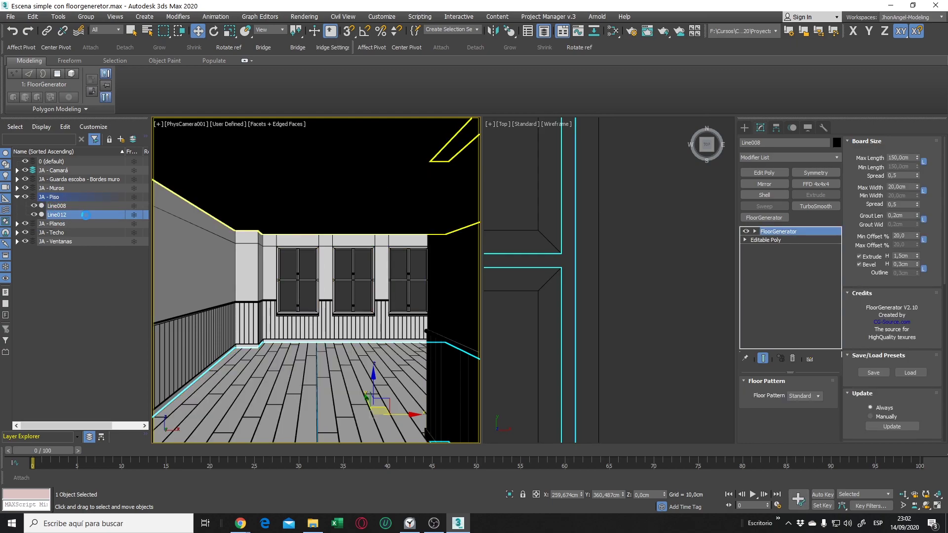
Delete Line012's FloorGenerator modifier and move the copy left of the room.
right_click(773, 232)
click(796, 250)
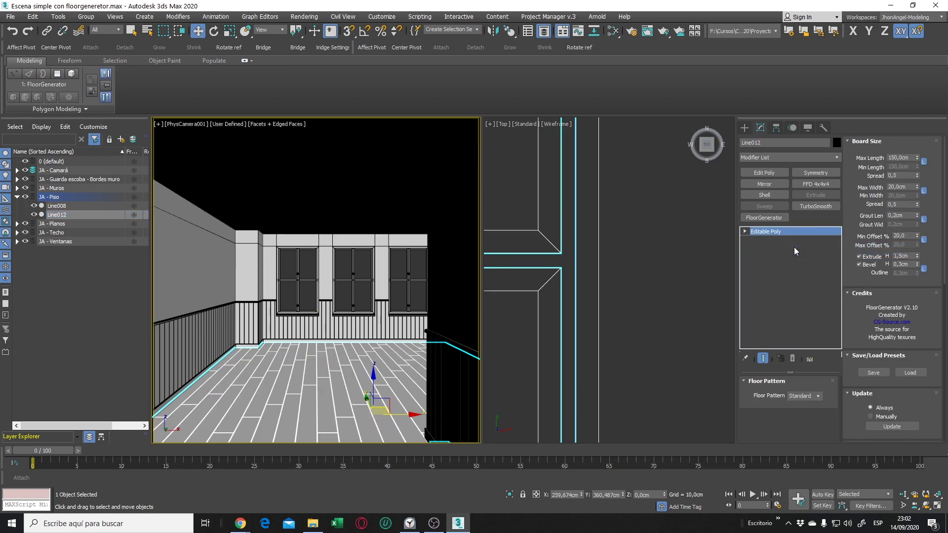
scroll(625, 247, down, 2)
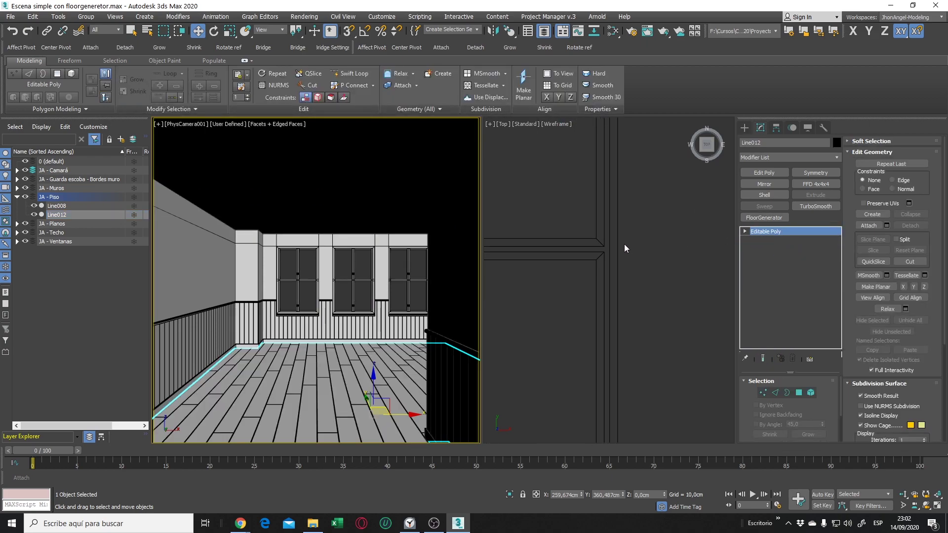
scroll(623, 242, down, 4)
scroll(624, 242, down, 3)
drag(659, 251, 577, 250)
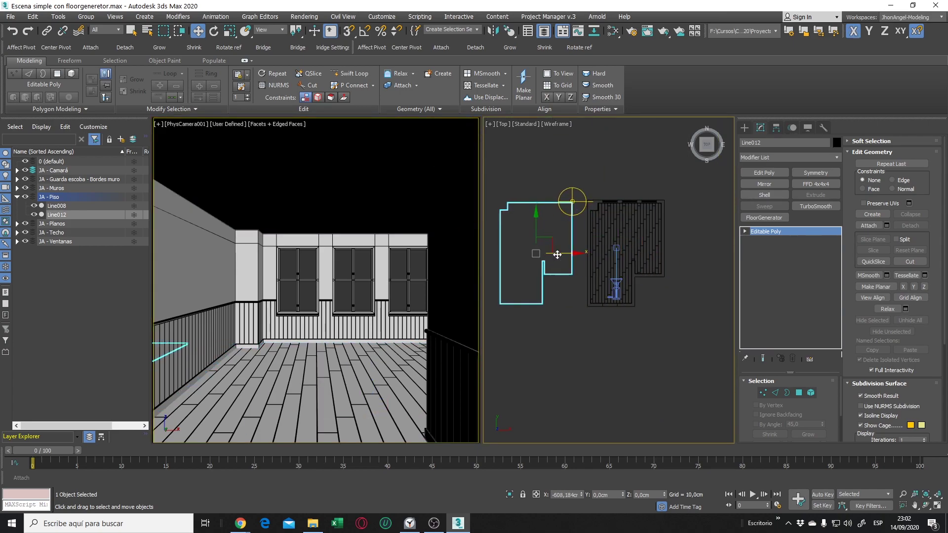
Reselect the original plank floor Line008 and frame it in the Top view.
scroll(572, 244, up, 5)
scroll(598, 237, up, 3)
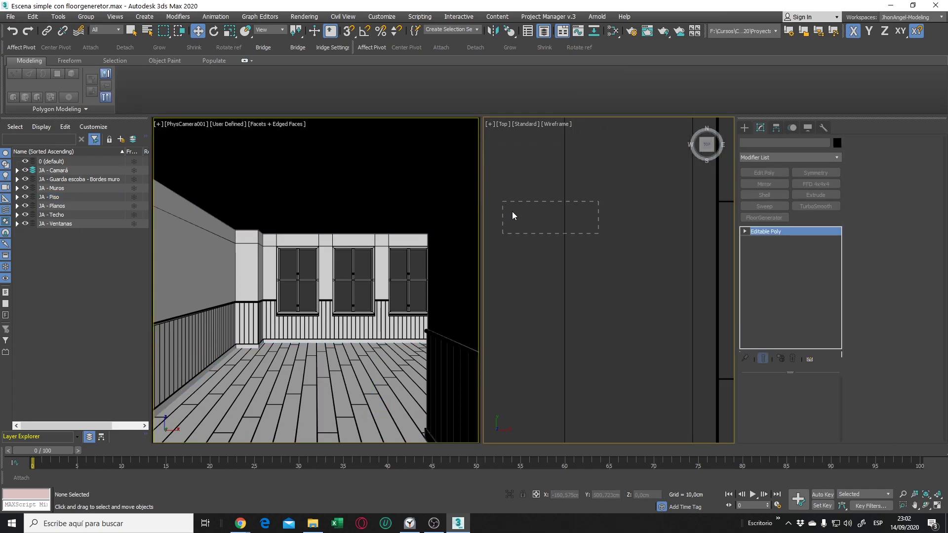
drag(504, 203, 600, 226)
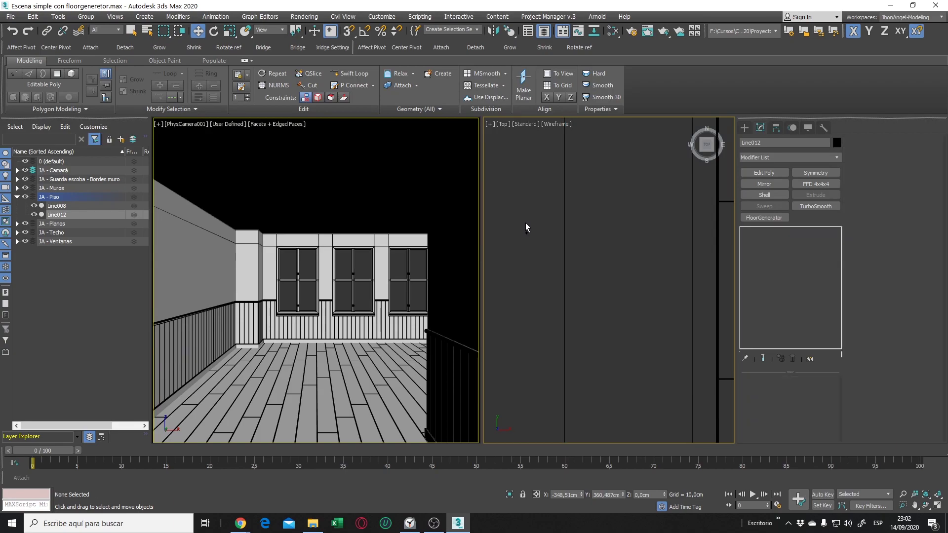
click(523, 225)
scroll(565, 221, down, 6)
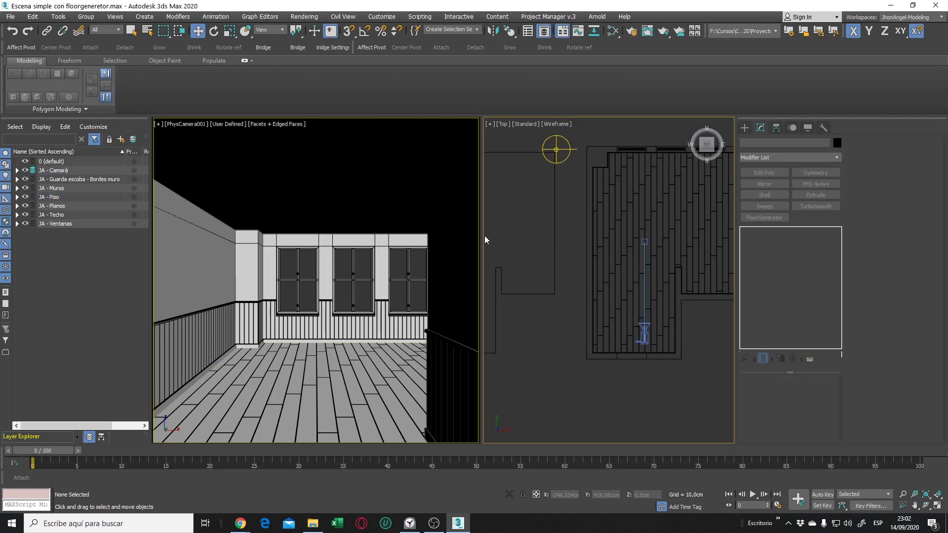
click(599, 244)
key(z)
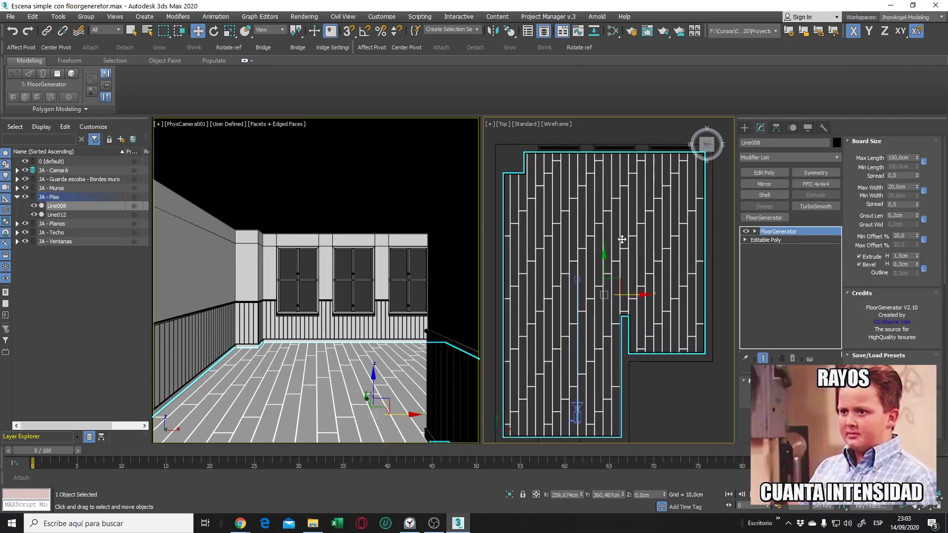
middle_drag(622, 240, 674, 231)
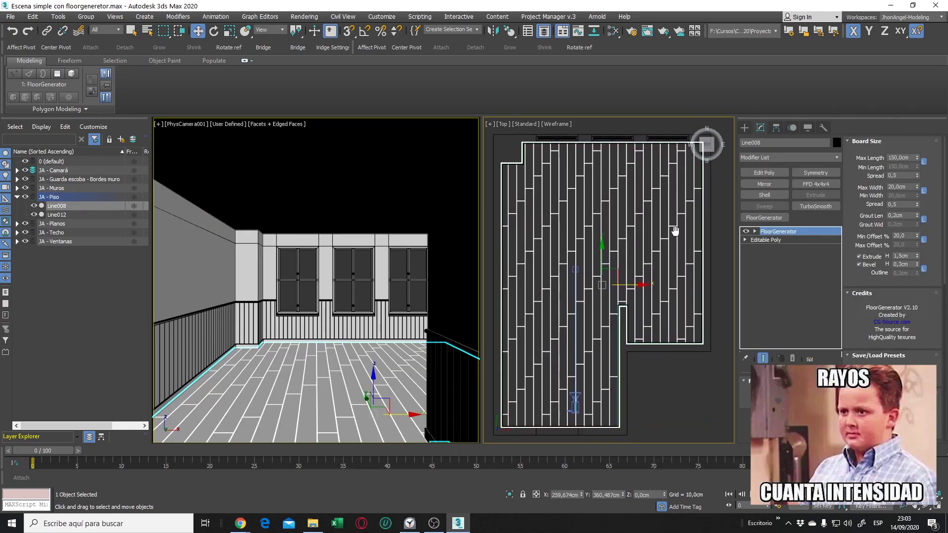
scroll(883, 229, down, 3)
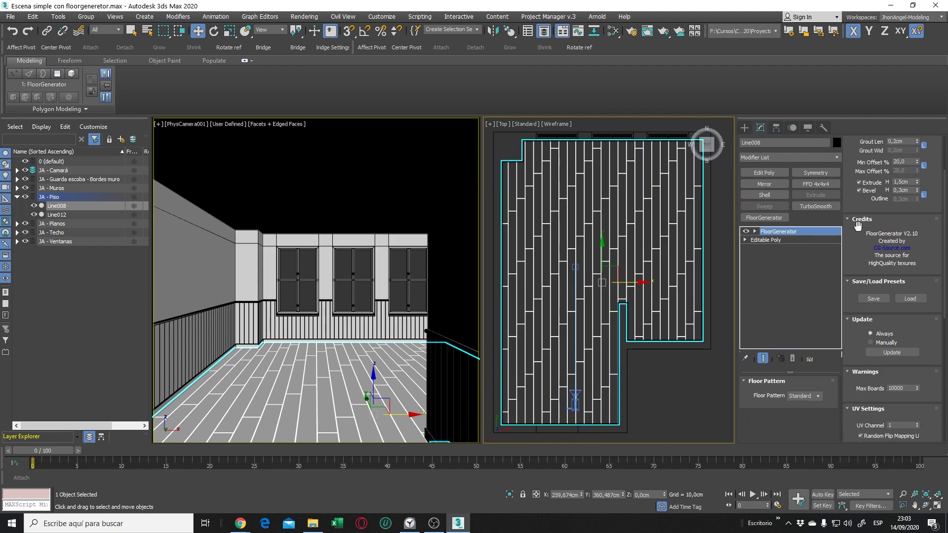
scroll(857, 226, down, 2)
scroll(859, 228, down, 2)
scroll(861, 233, down, 2)
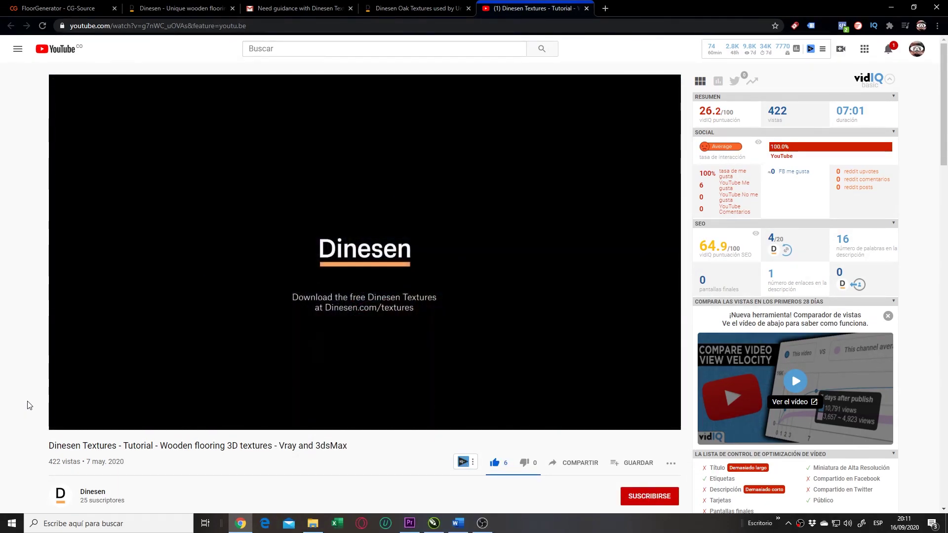
Pause the Dinesen wooden flooring tutorial at 6:53.
key(space)
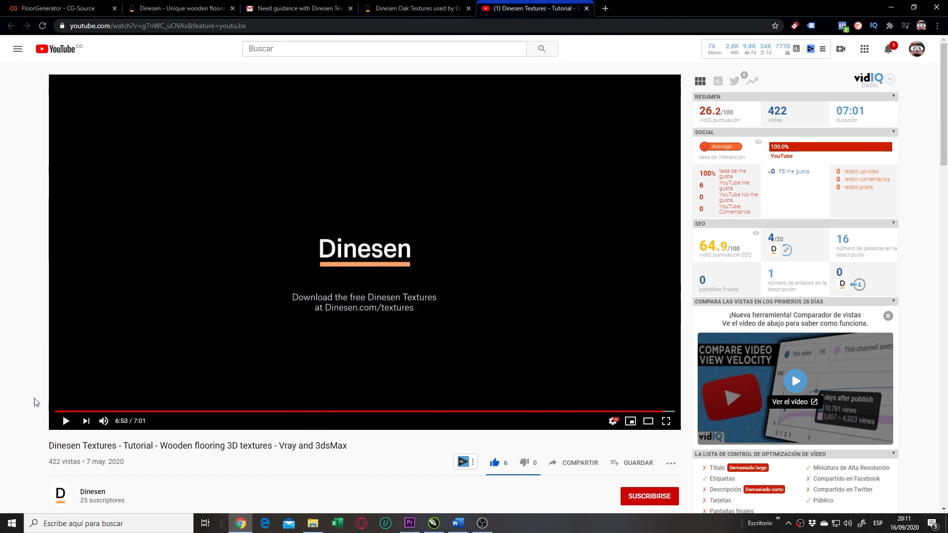